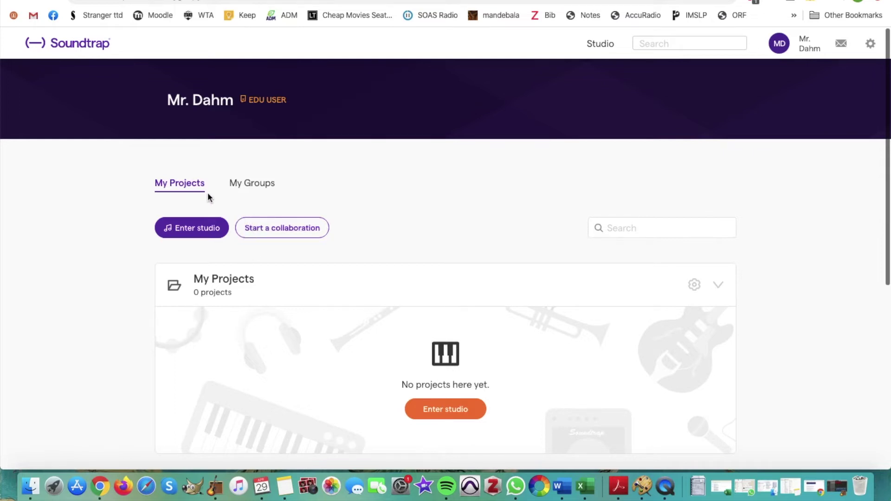
- Enter the studio and open the pre-arranged Trap demo project
scroll(290, 339, down, 3)
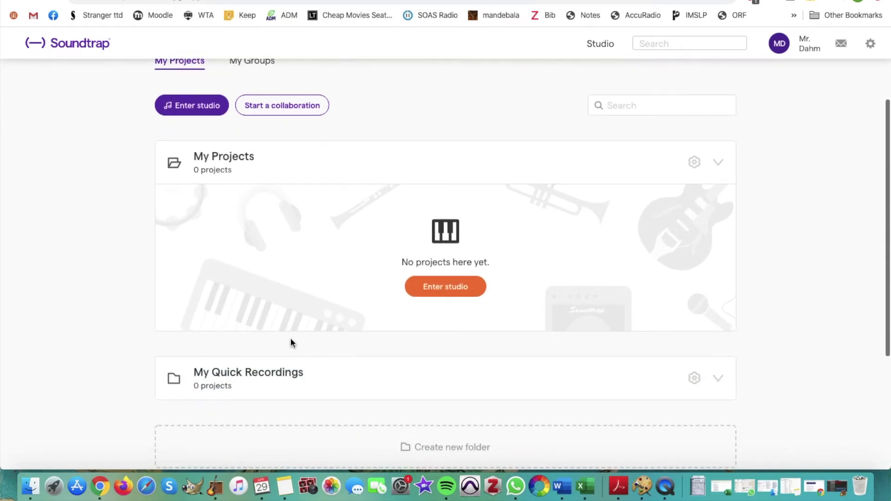
scroll(315, 219, up, 3)
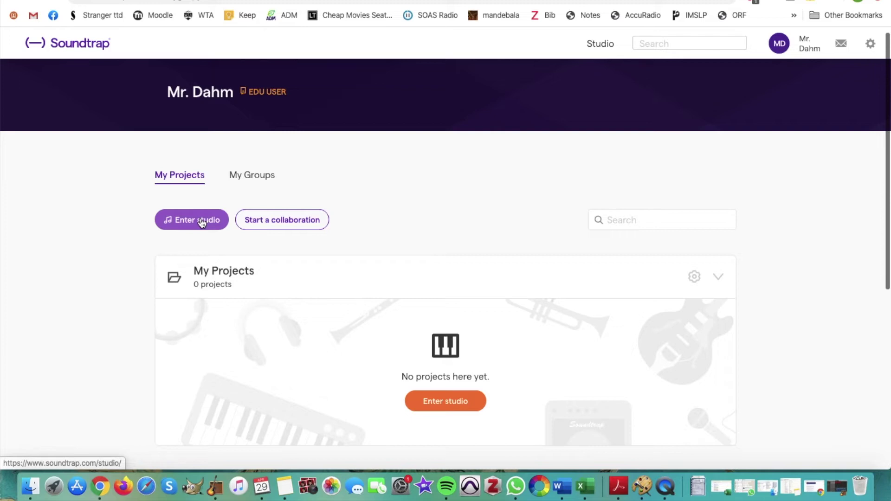
click(202, 223)
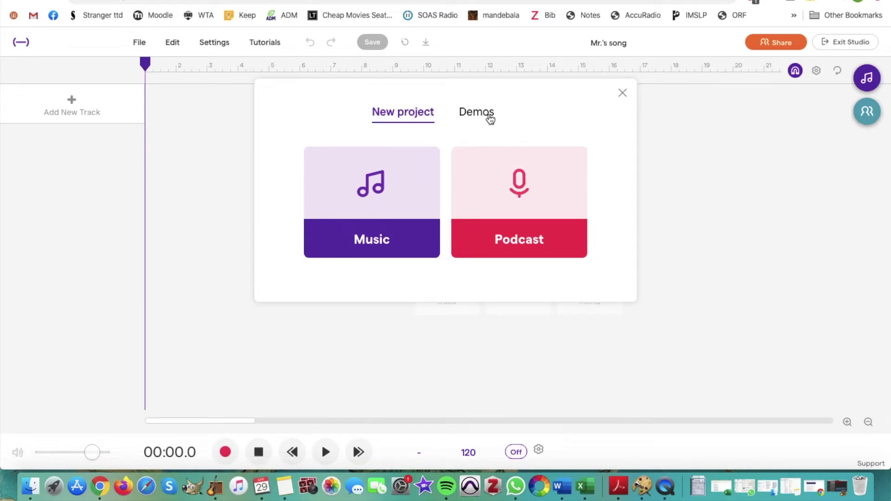
click(489, 117)
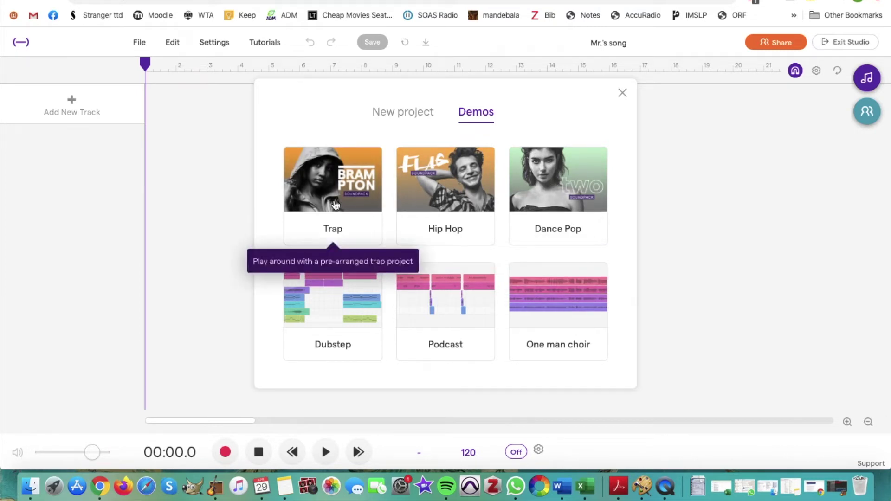
click(335, 204)
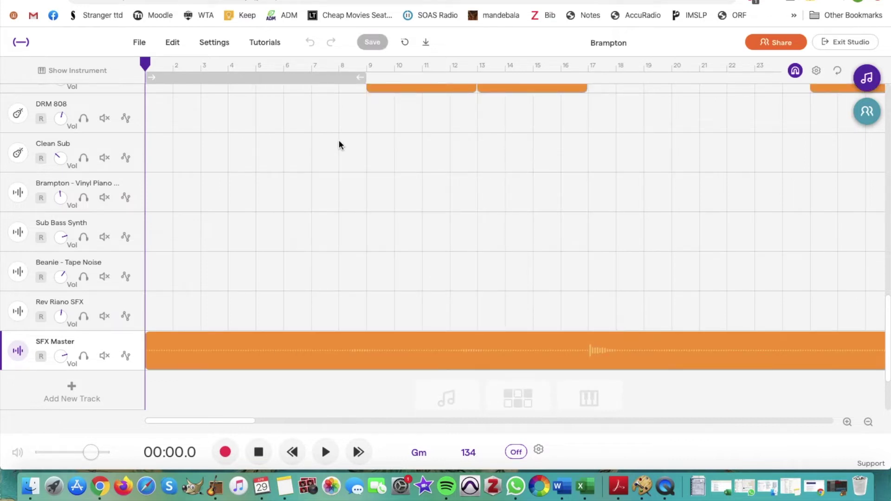
scroll(338, 144, up, 5)
scroll(338, 144, up, 15)
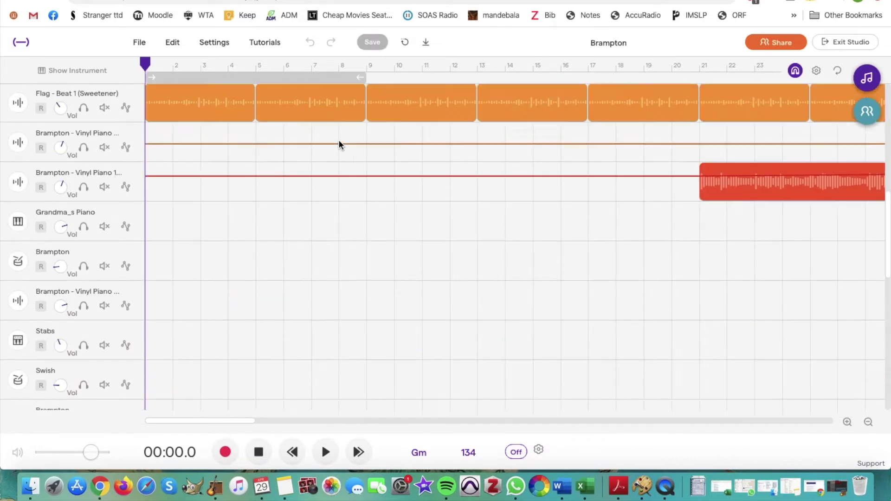
scroll(338, 145, up, 2)
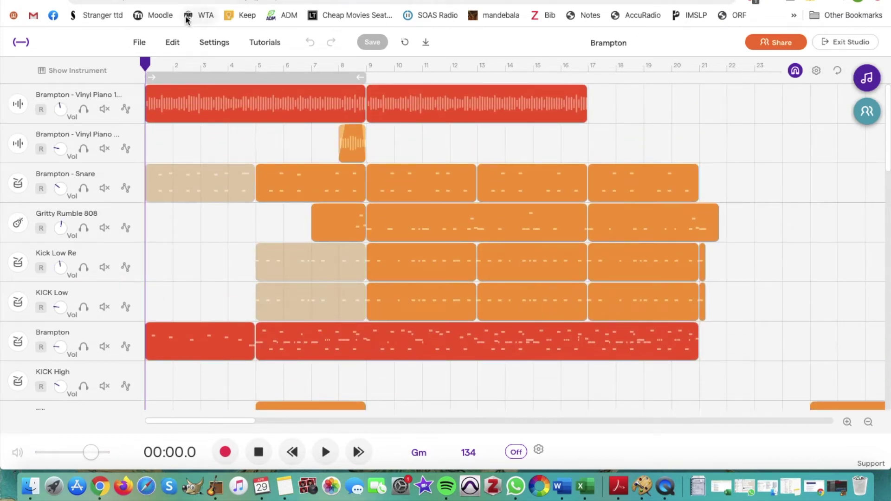
mouse_move(249, 115)
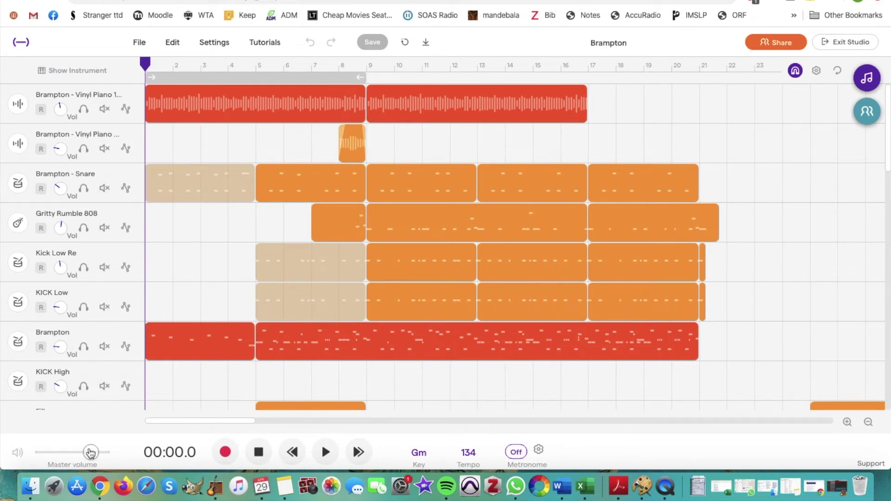
- Try out the master volume control and switch the metronome on and back off
mouse_move(90, 452)
mouse_down()
mouse_move(52, 455)
mouse_move(84, 455)
mouse_up()
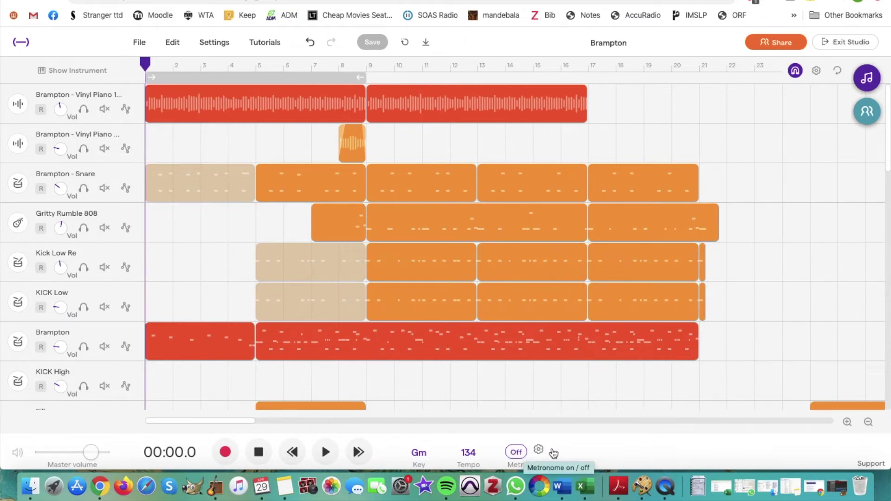
click(522, 457)
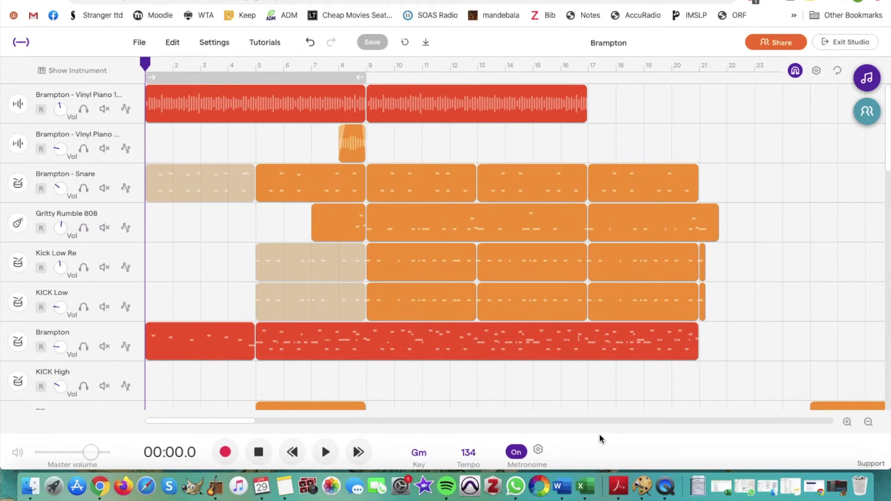
click(520, 454)
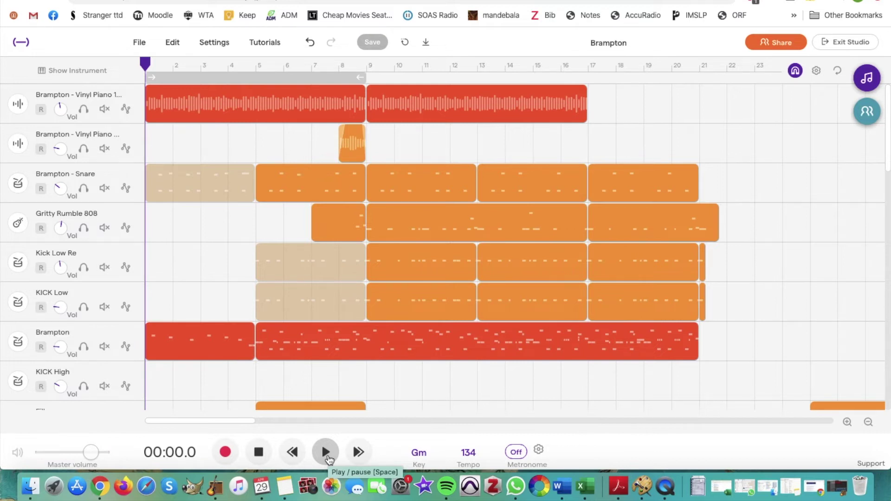
- Play the arrangement from the start to about bar 13 and stop playback
click(327, 453)
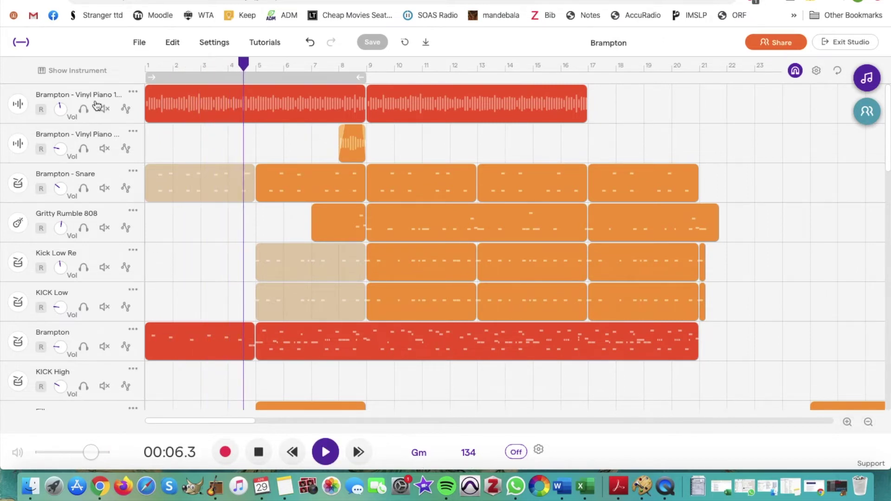
mouse_move(281, 173)
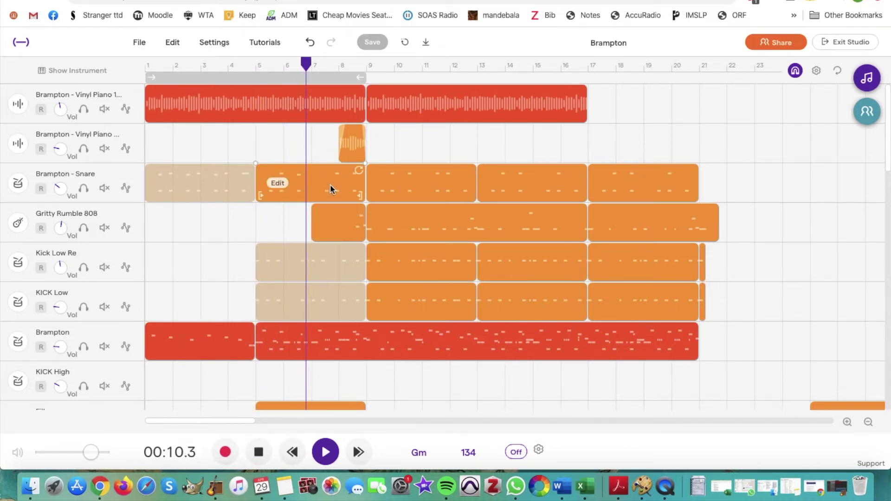
mouse_move(346, 224)
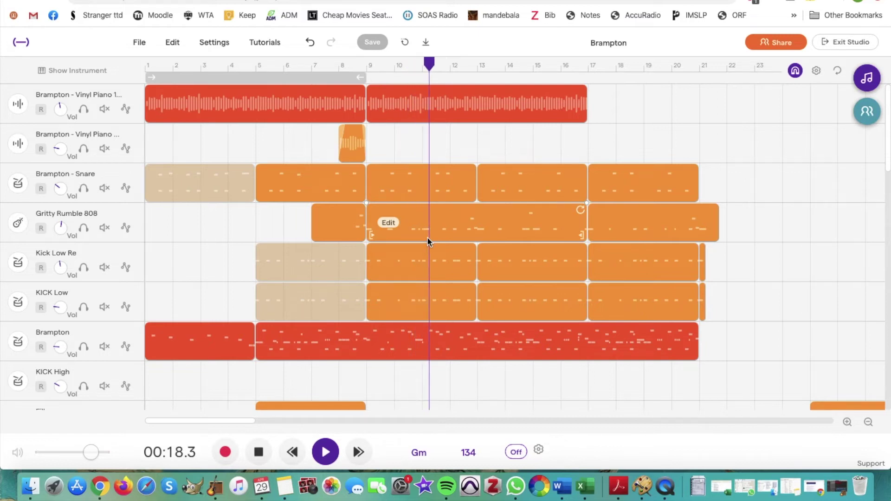
click(257, 452)
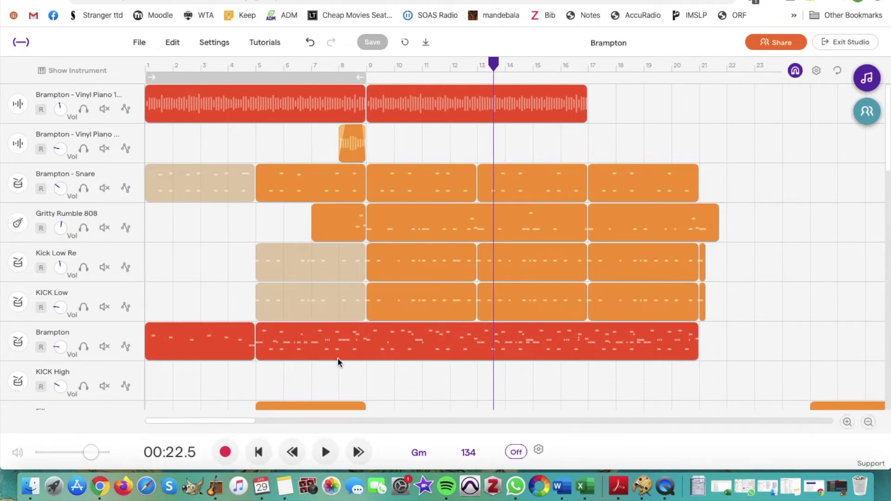
scroll(424, 301, down, 1)
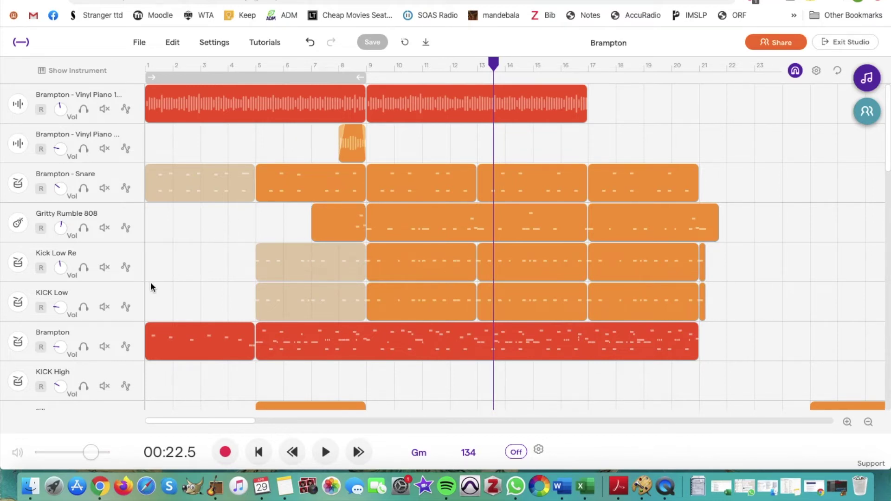
- Audition the KICK Low track in solo during playback, then unsolo it and pause
click(84, 312)
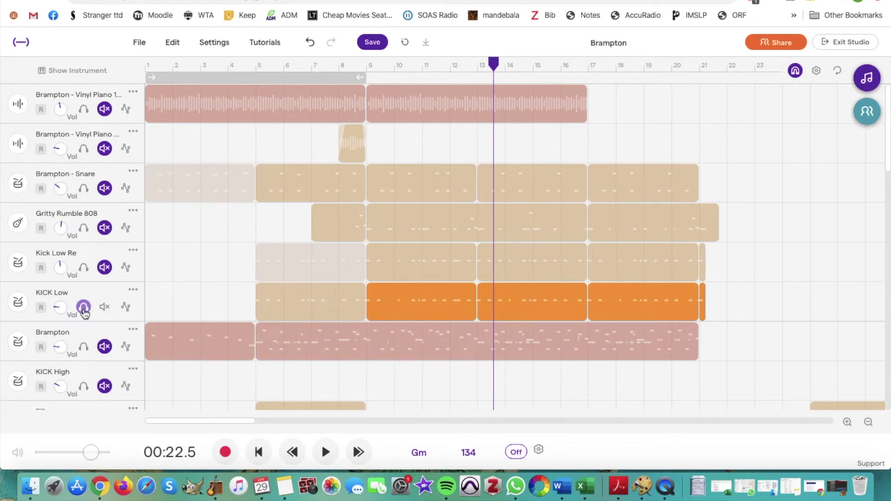
key(space)
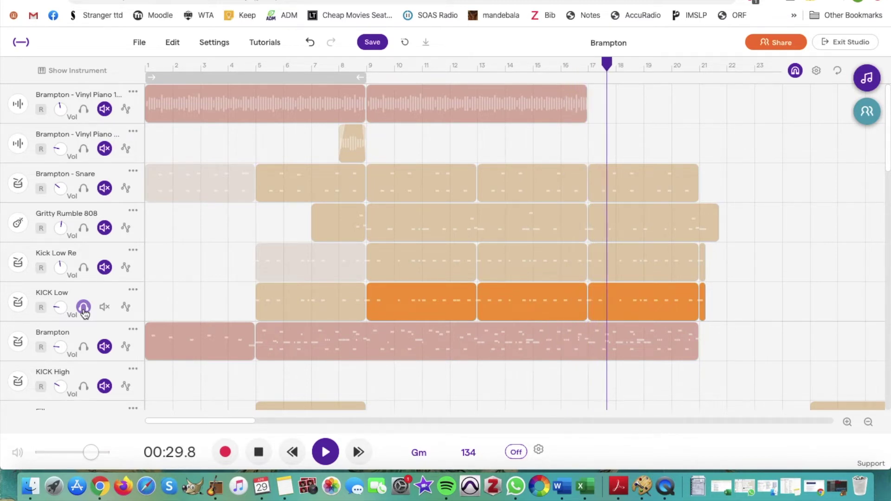
click(84, 308)
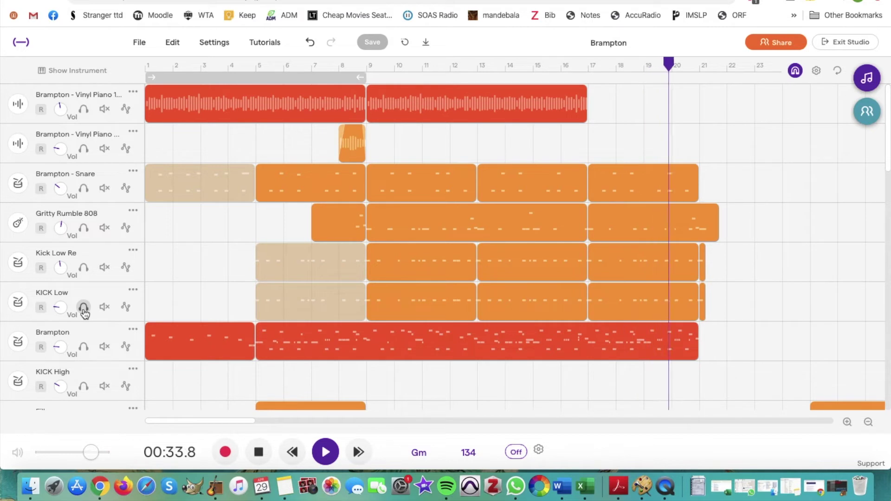
key(space)
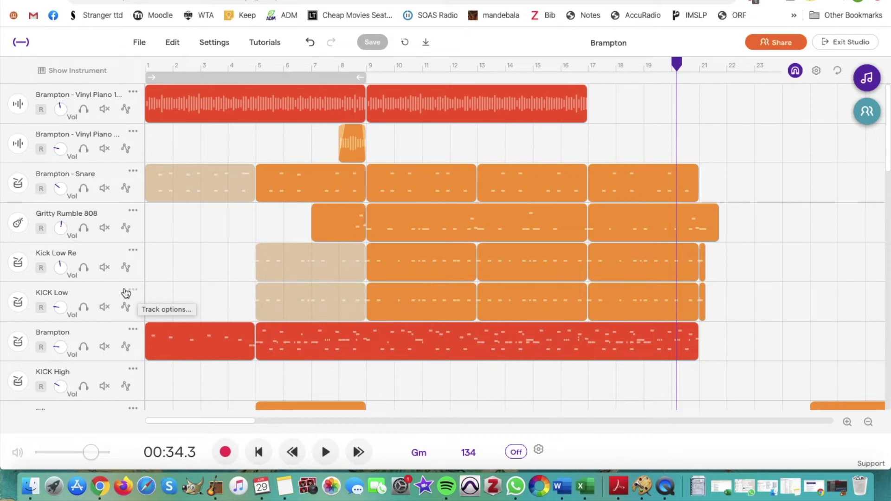
- Mute the KICK Low, Kick Low Re, Gritty Rumble 808 and Brampton - Snare tracks while playing the song from bar 9
click(366, 64)
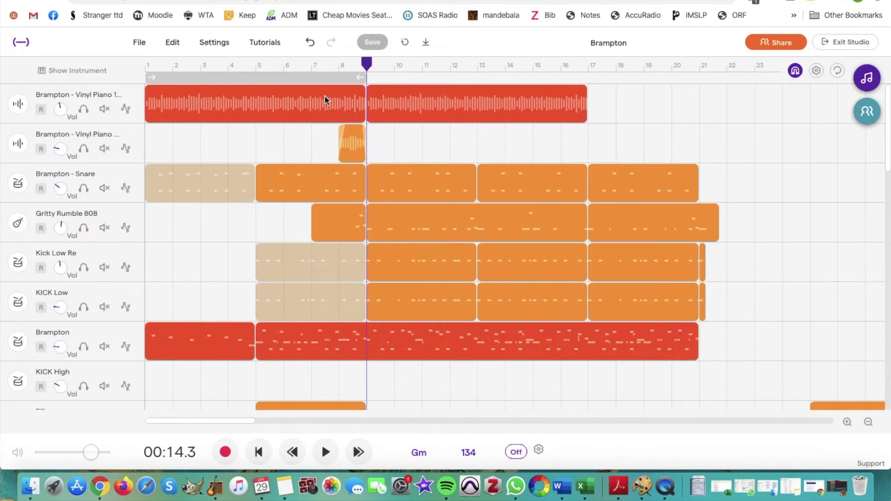
click(105, 306)
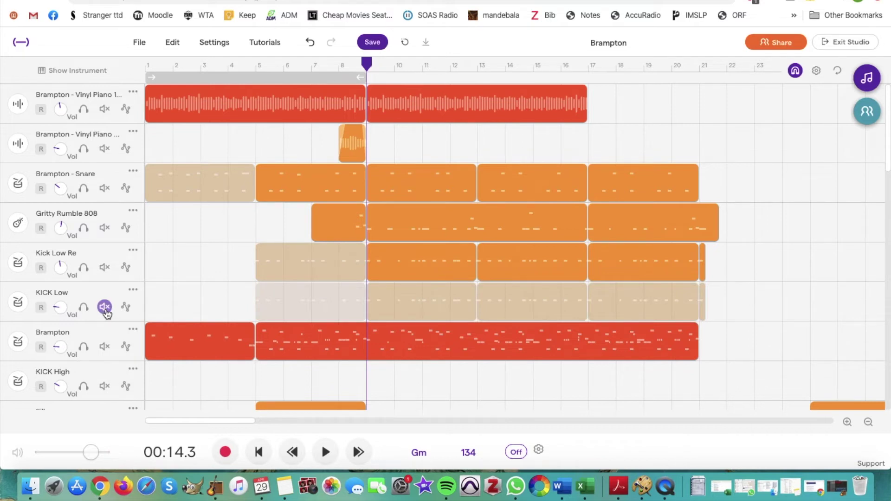
mouse_move(391, 298)
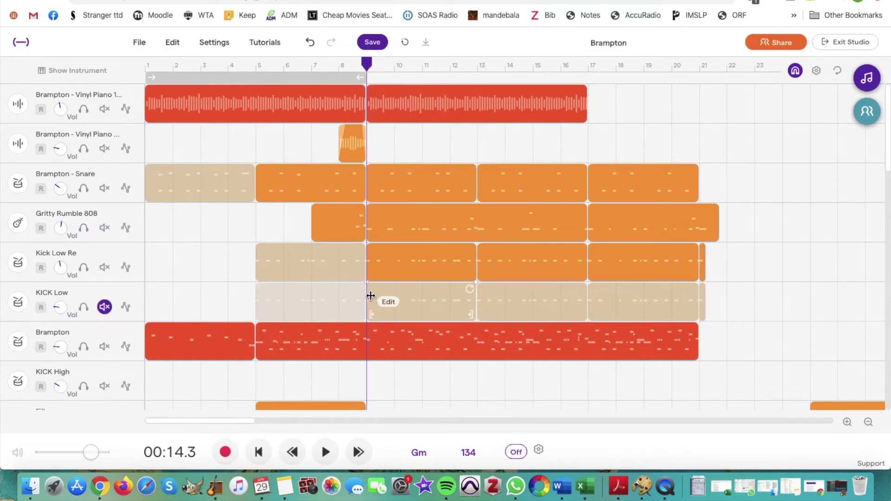
key(space)
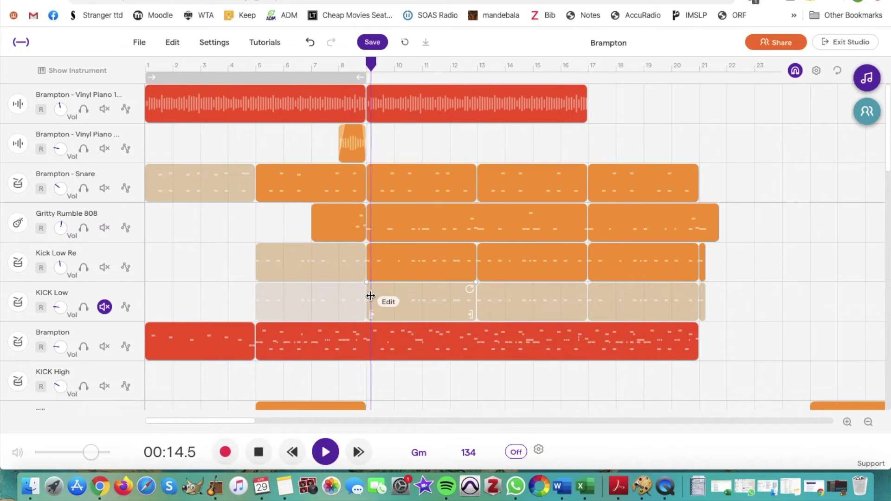
click(105, 268)
click(105, 227)
click(105, 188)
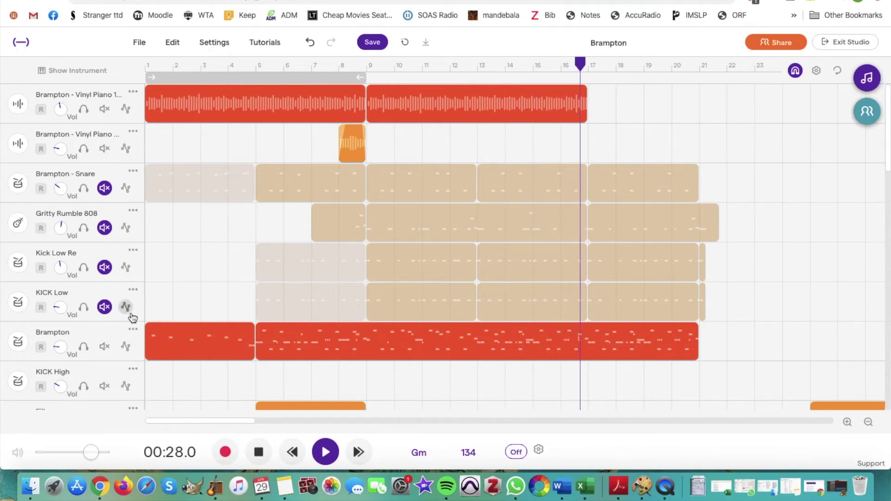
key(space)
- Look over the track arrangement and view the Loops library, closing it again
mouse_move(296, 268)
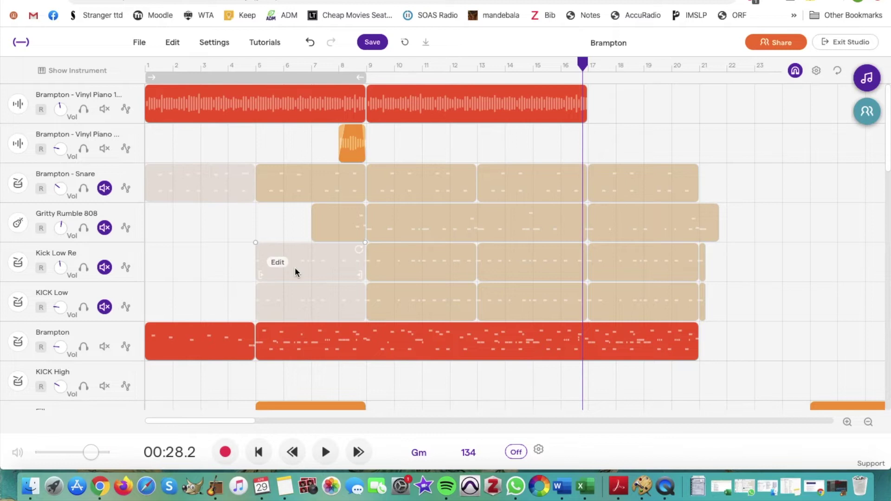
scroll(295, 269, down, 1)
scroll(296, 268, down, 1)
mouse_move(204, 314)
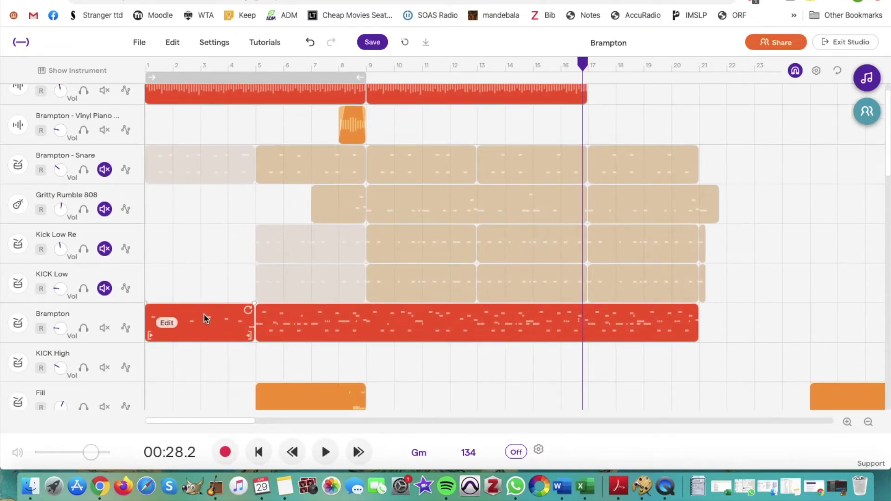
scroll(204, 318, up, 1)
mouse_move(516, 311)
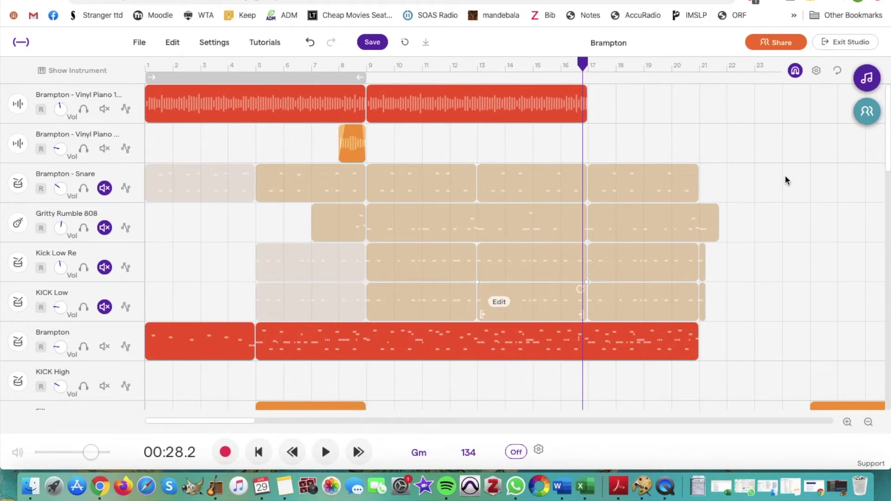
click(866, 78)
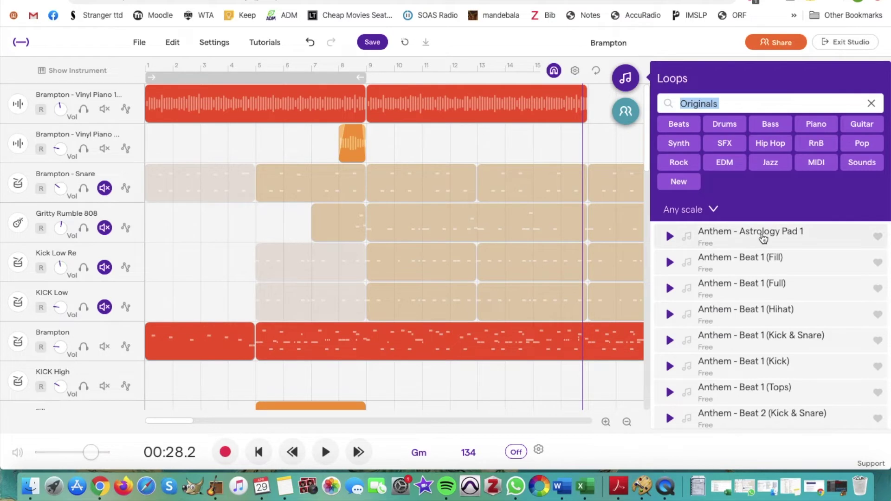
click(626, 74)
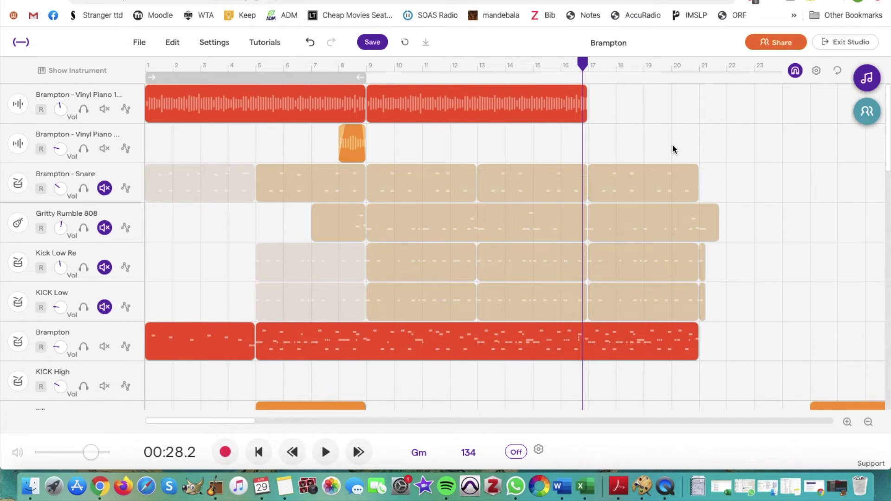
- Save the project and rename it "Demo modification"
click(376, 42)
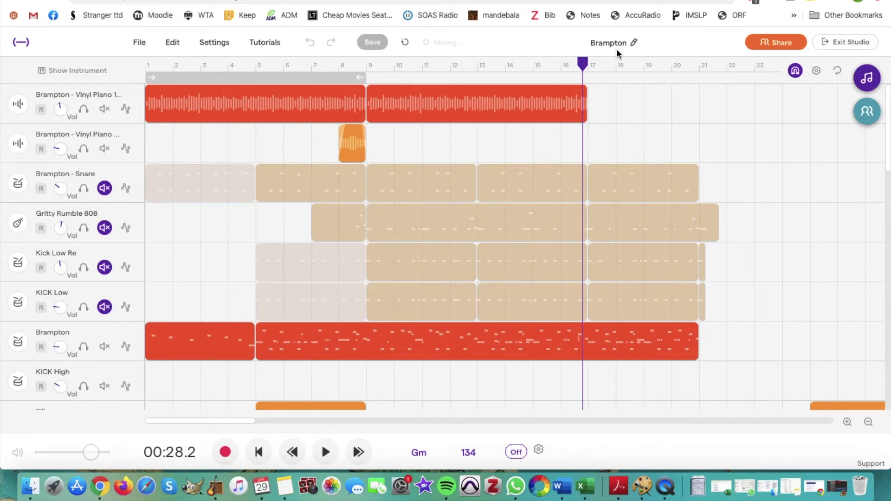
click(634, 43)
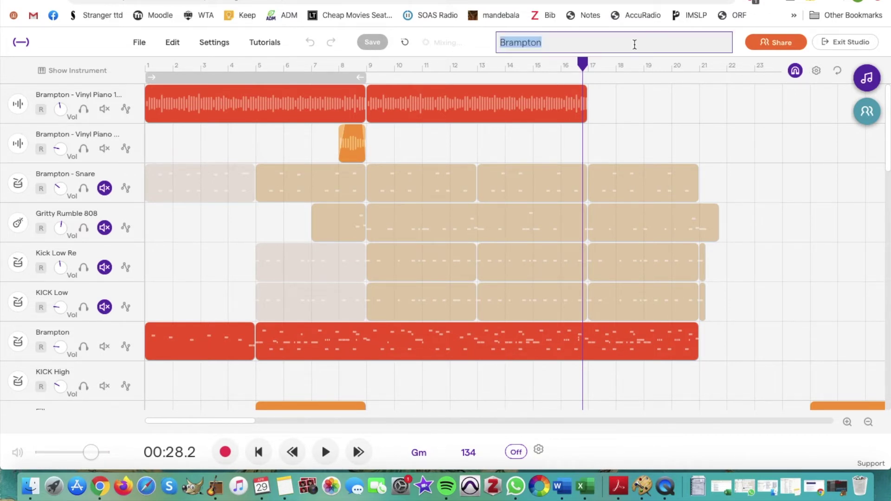
text(Demo )
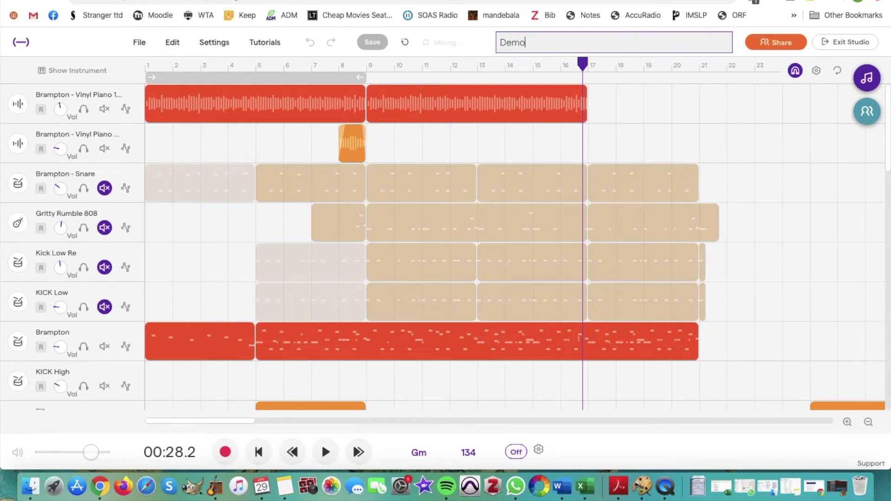
text(modification)
key(Return)
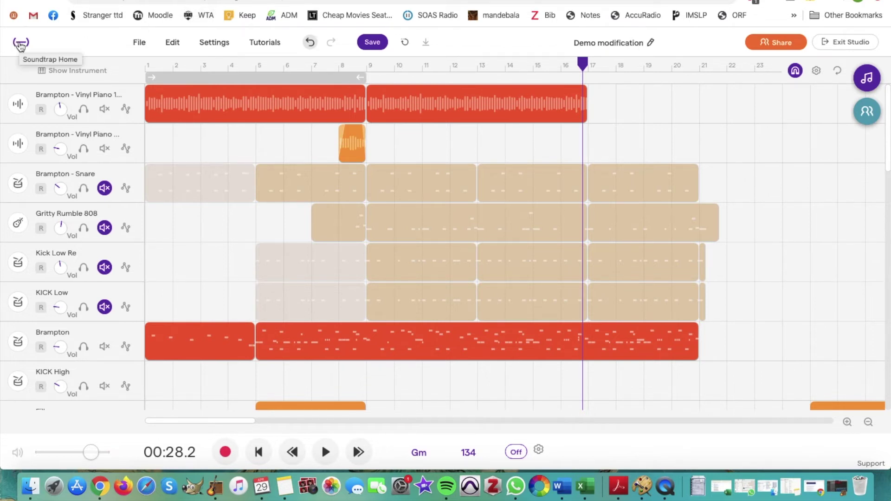
- Return to the home page, saving the changes on the way out, and enter the studio with a new Music project
click(21, 46)
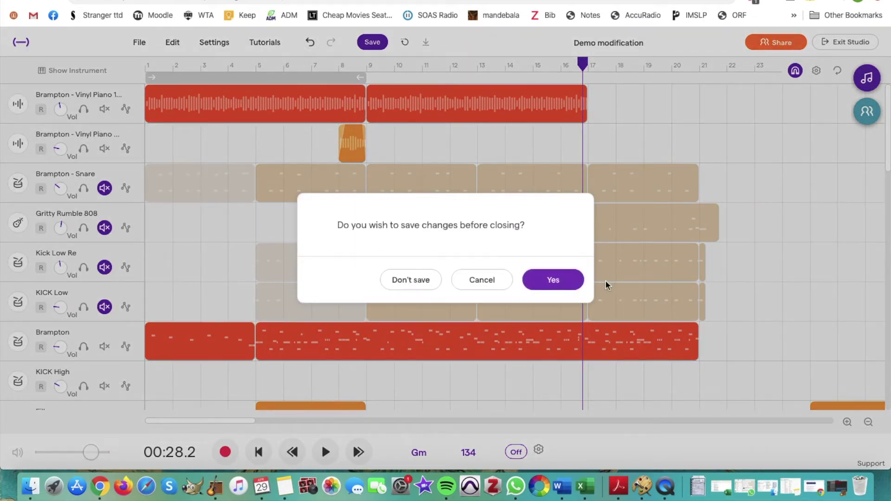
click(568, 282)
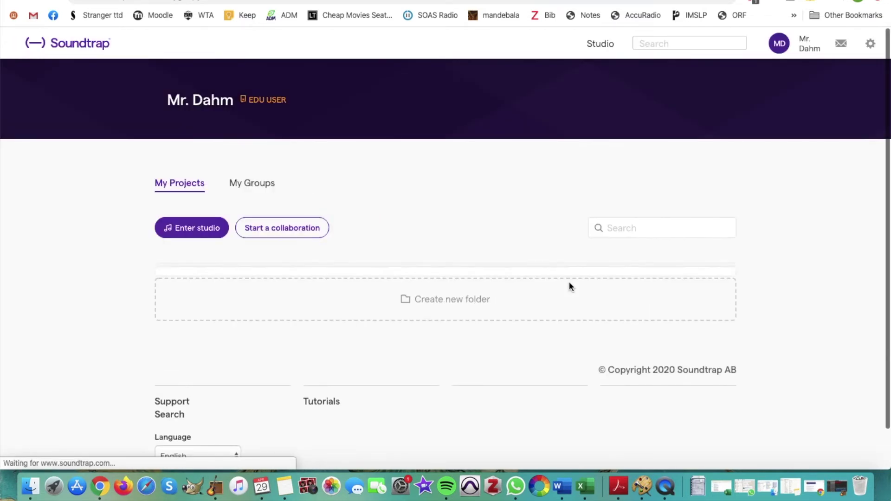
scroll(569, 285, down, 2)
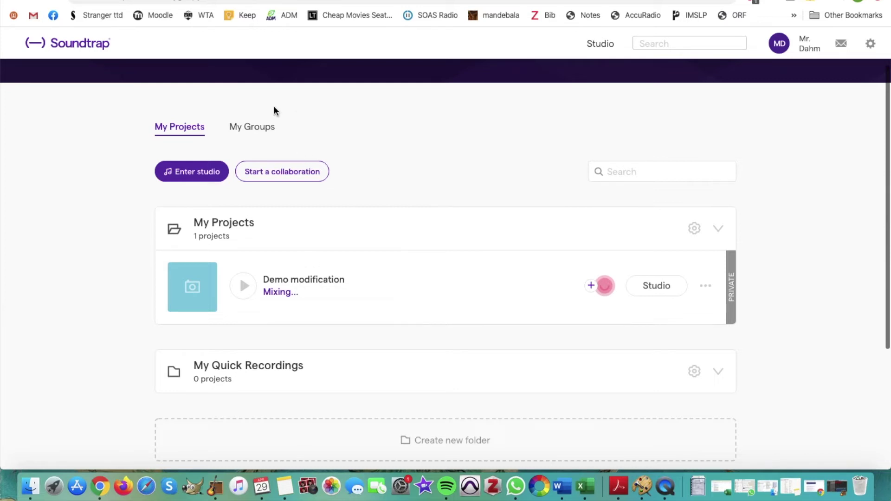
click(203, 177)
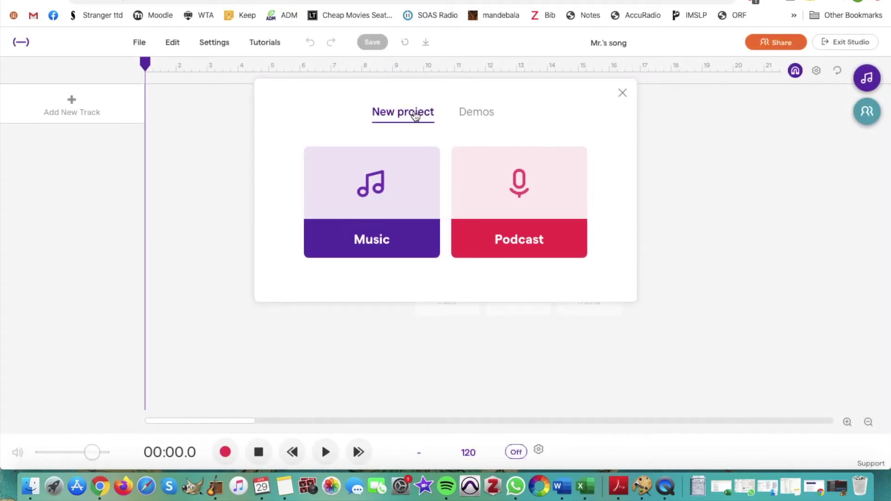
click(381, 230)
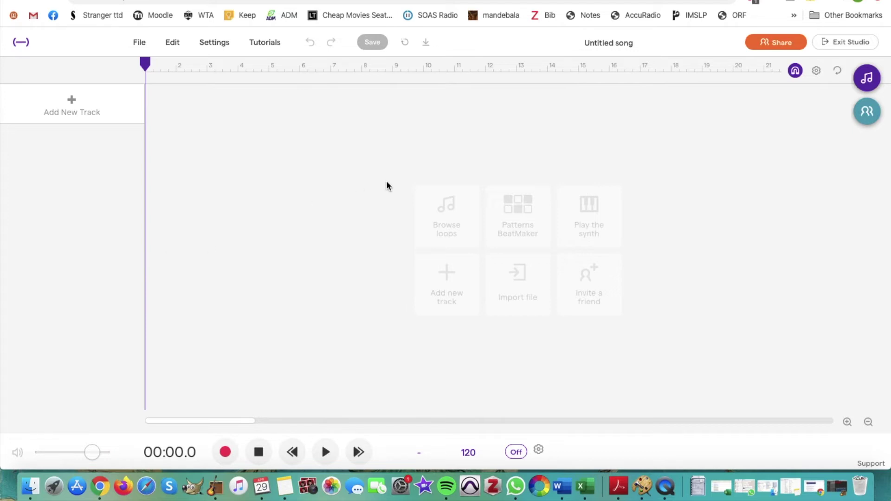
- Filter the Loops library by Drums and Pop and place the Drums - Bread'n'Butter loop on a new track from bar 1
click(868, 78)
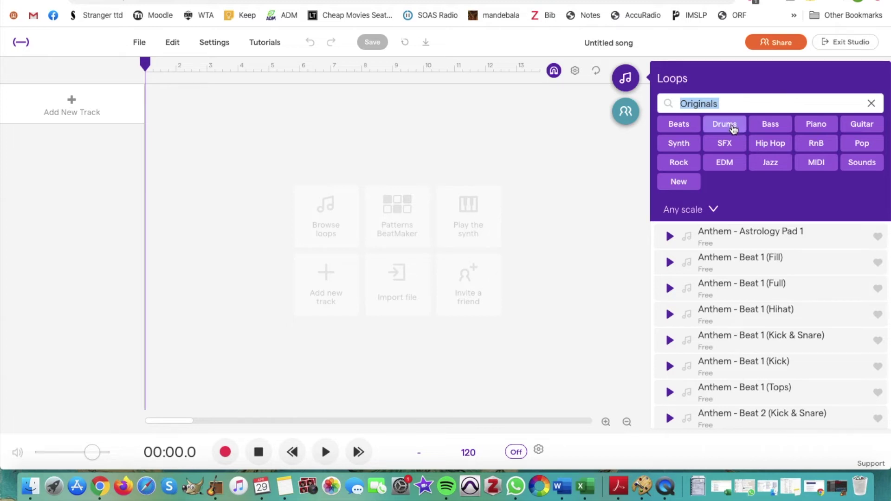
click(733, 128)
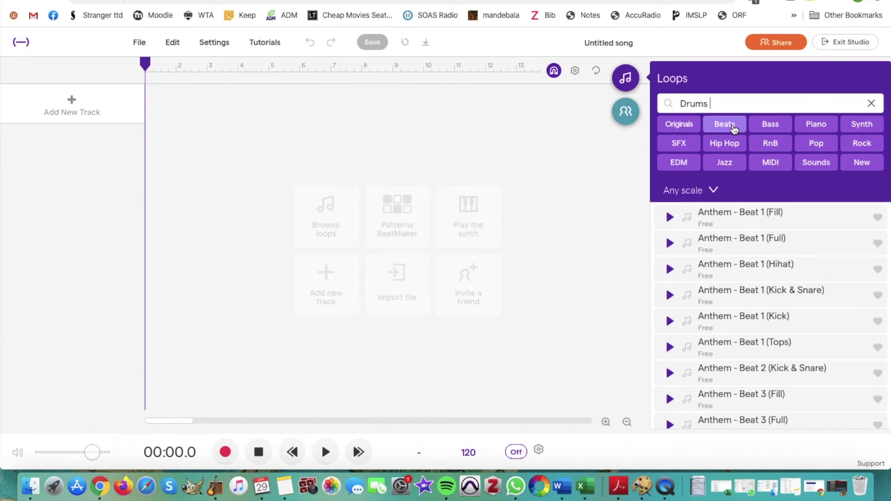
click(809, 147)
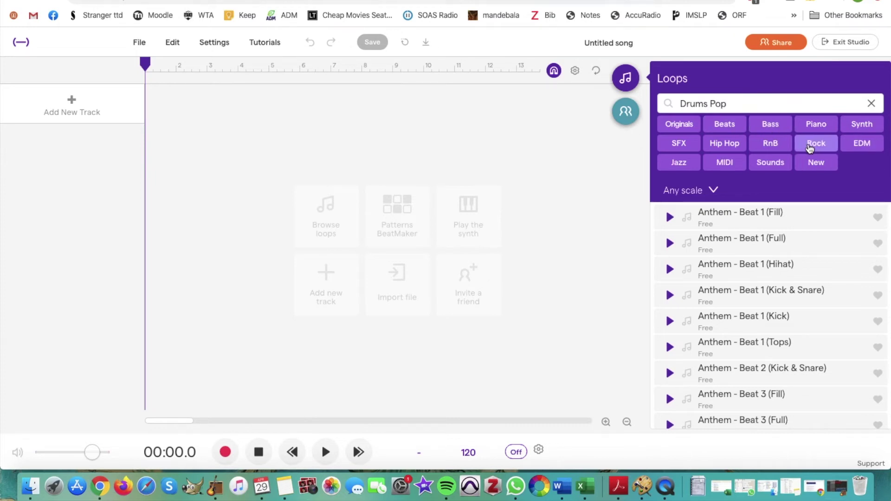
scroll(752, 404, down, 12)
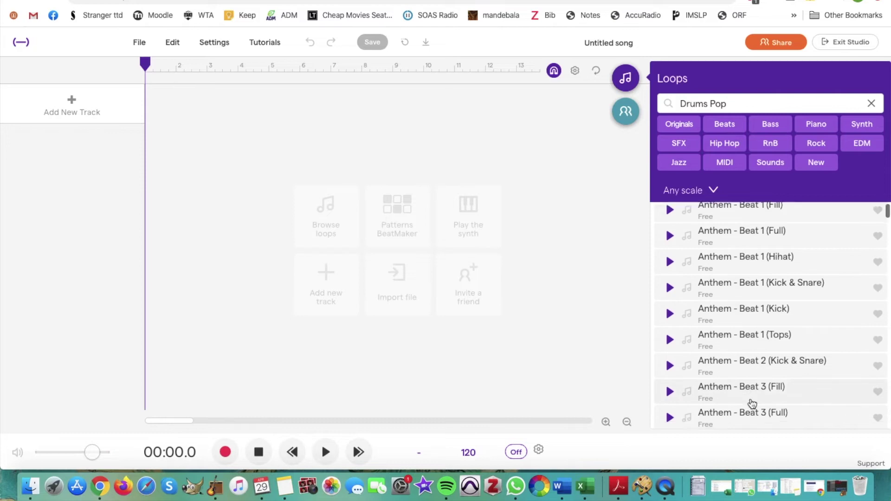
scroll(751, 404, down, 12)
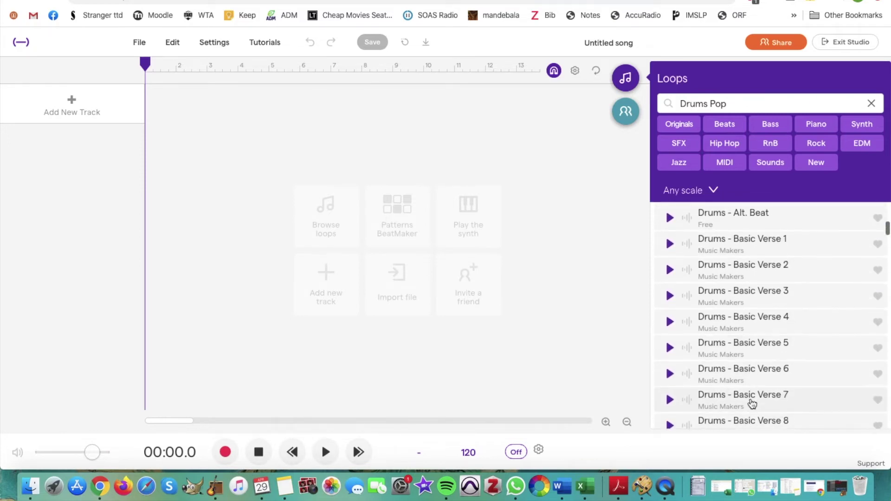
scroll(756, 360, down, 10)
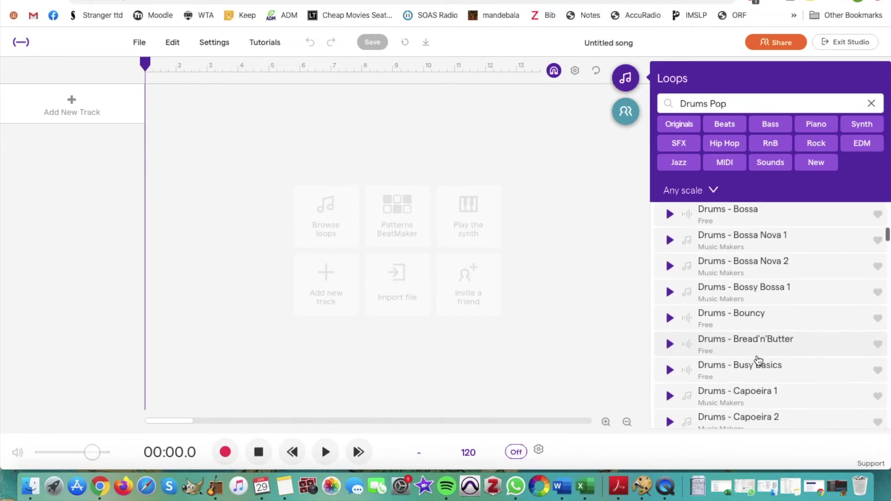
drag(650, 287, 149, 117)
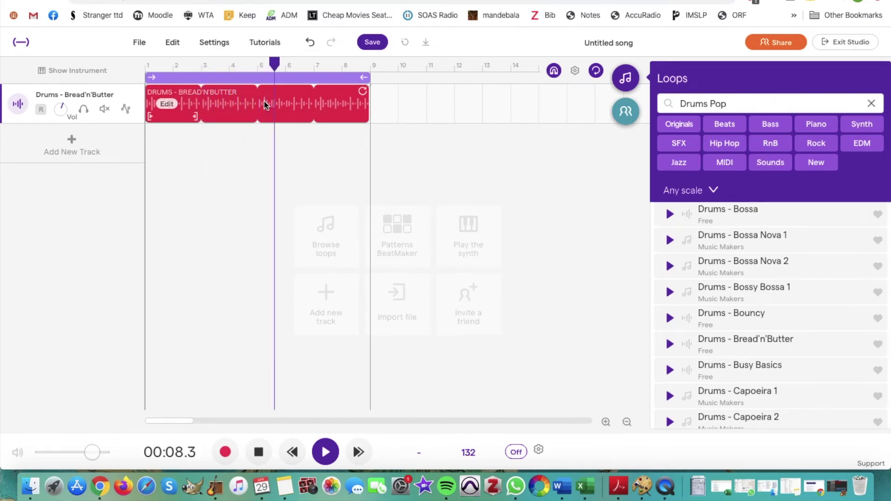
- Pause the song, browse further drum loops and audition Drums - Cha Cha in the library
scroll(802, 312, down, 1)
scroll(801, 312, down, 6)
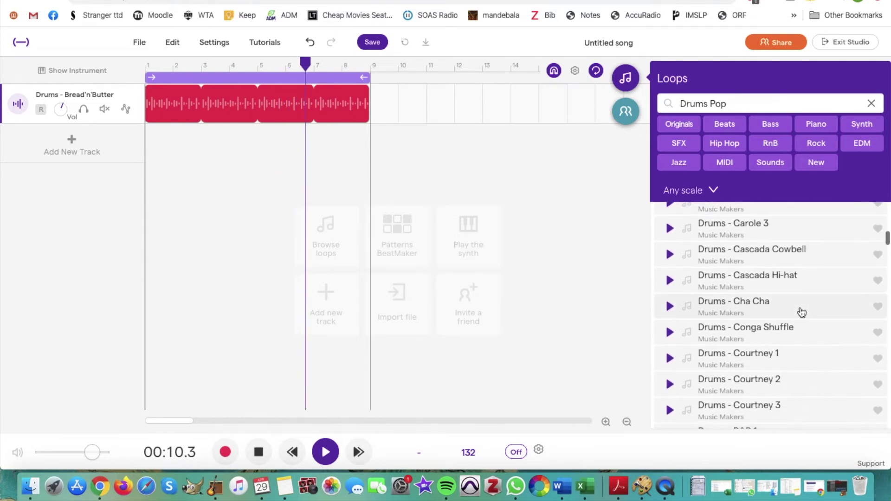
click(259, 452)
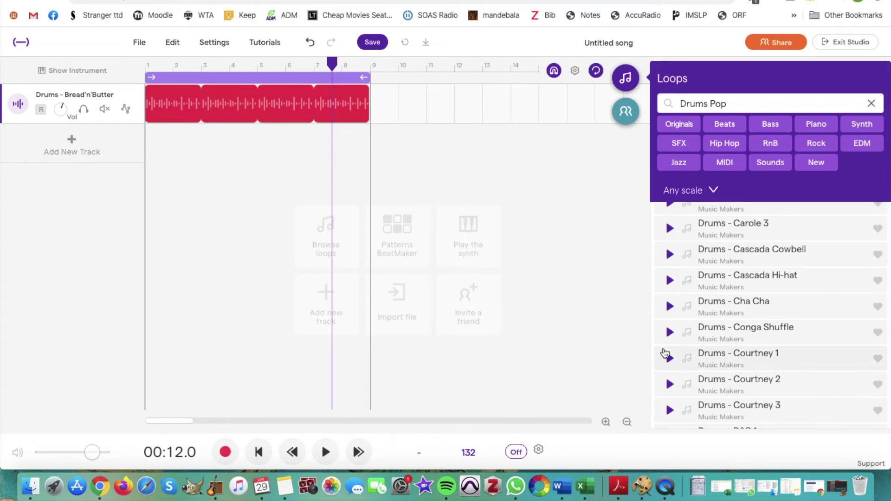
scroll(739, 335, down, 2)
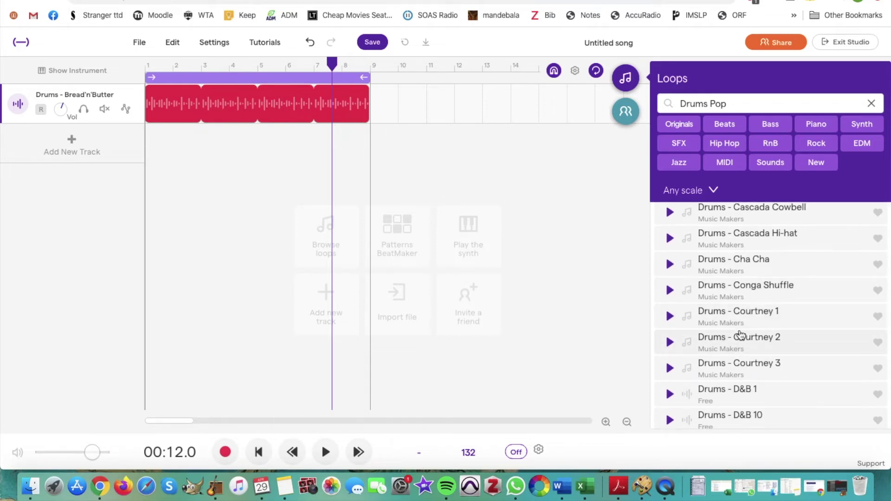
click(670, 264)
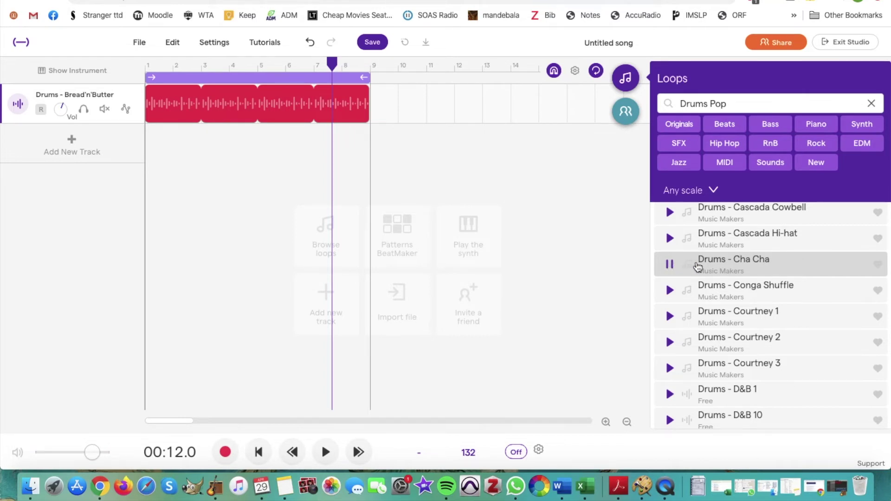
click(671, 265)
scroll(694, 294, down, 3)
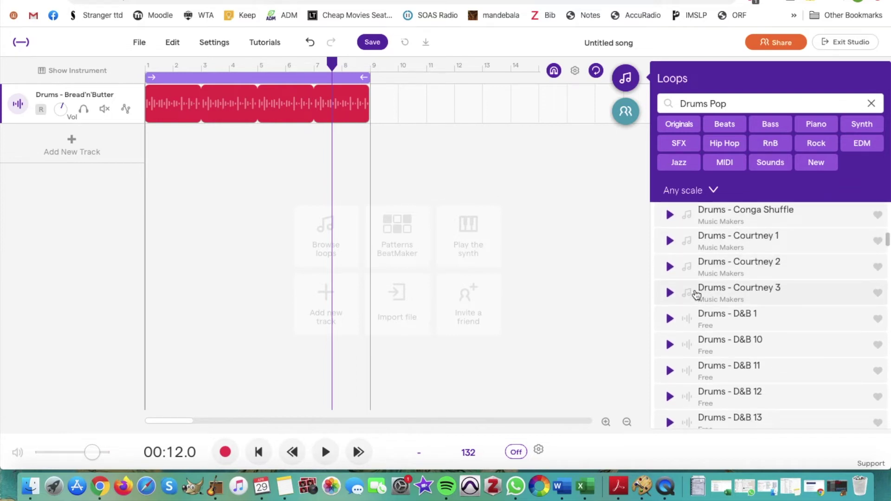
scroll(696, 294, down, 10)
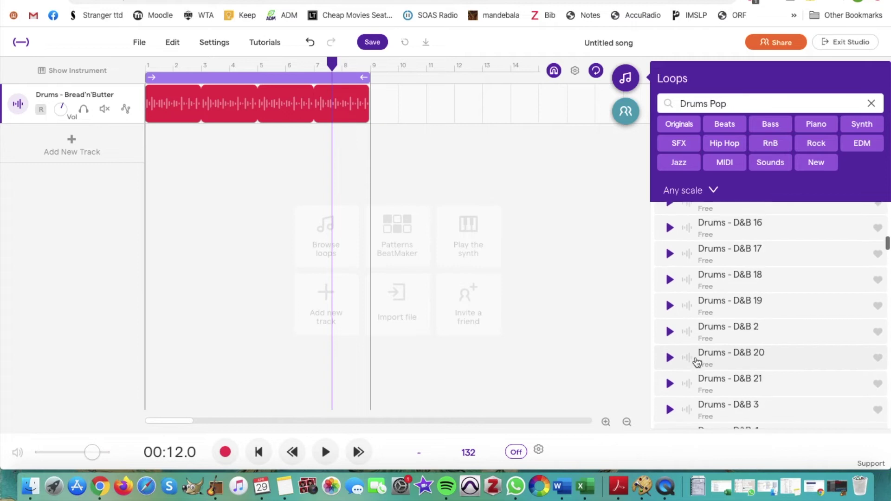
scroll(697, 362, down, 2)
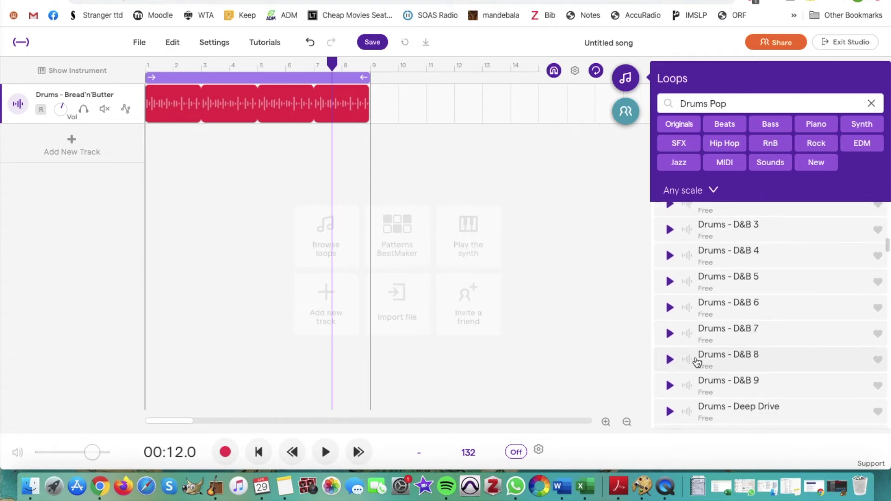
- Search the loops for "strings", audition Synth - Oz Strings 2 and place it on a second track from bar 1
click(872, 104)
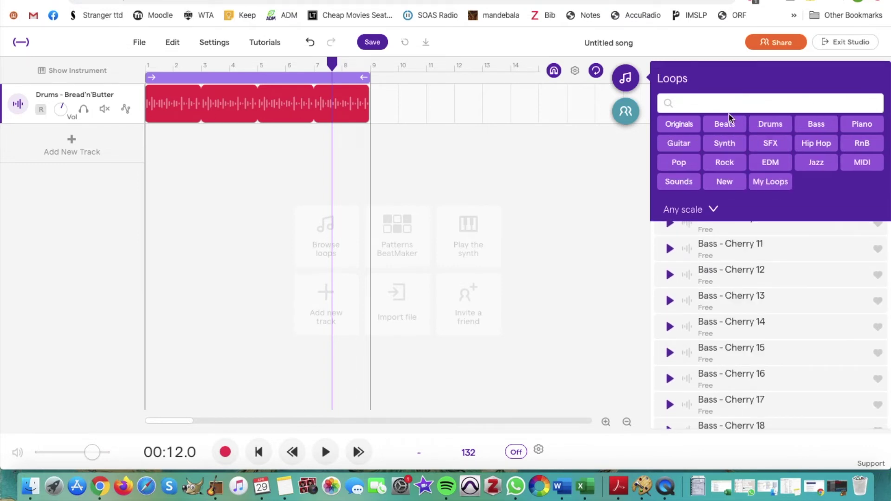
text(strings)
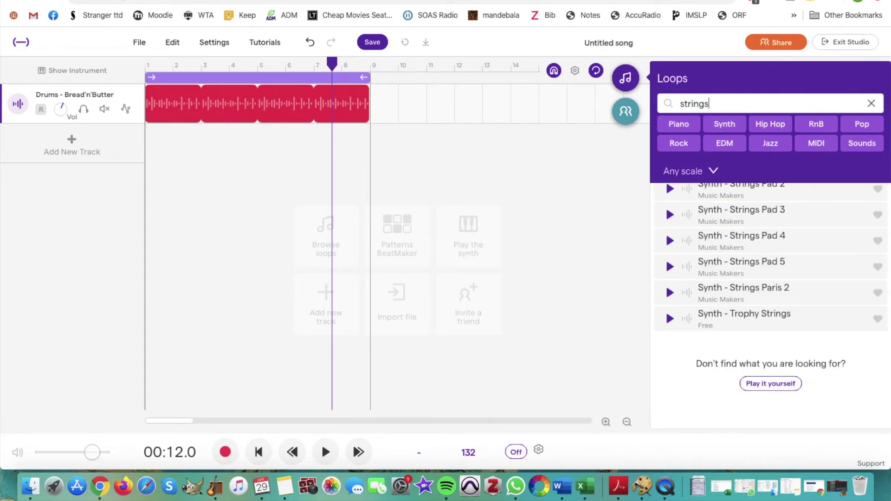
scroll(730, 231, up, 3)
scroll(730, 230, down, 5)
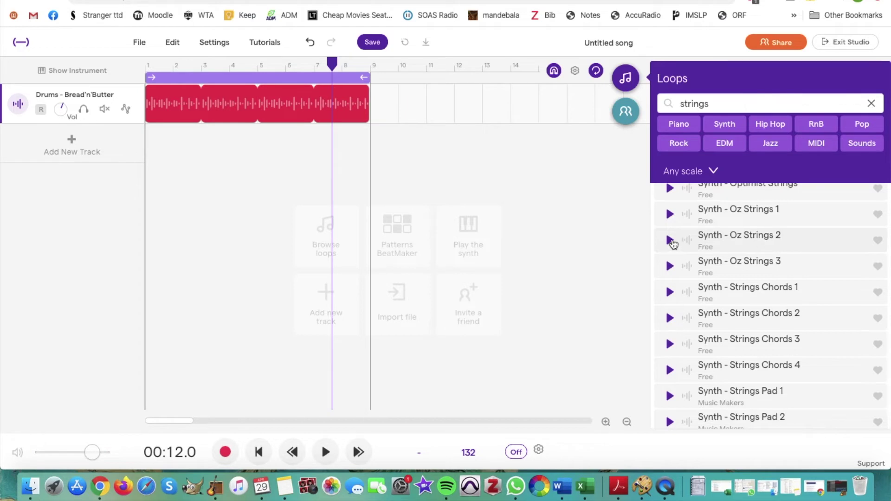
click(671, 240)
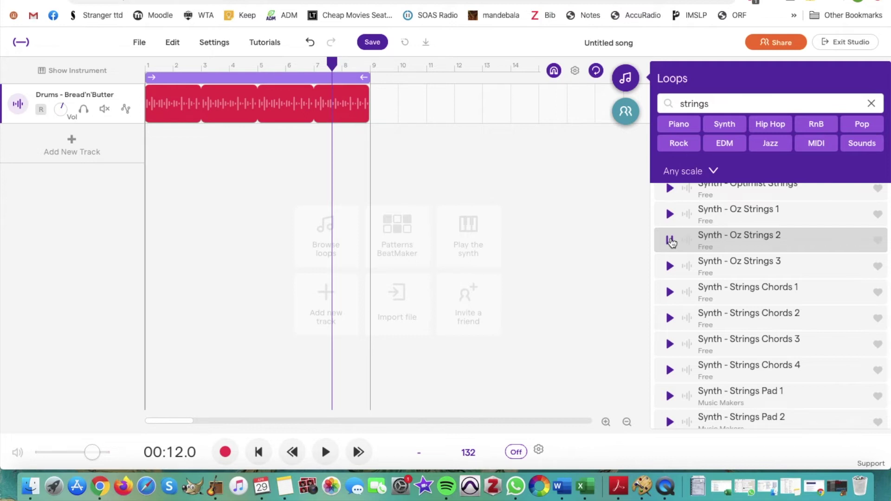
drag(671, 242, 147, 155)
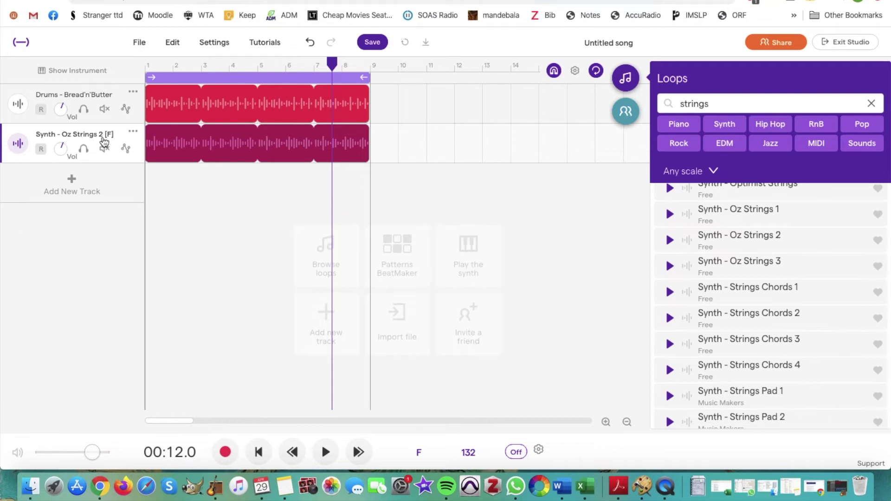
- Play the song from the start, solo and unsolo the drums track and the strings track in turn, and pause
click(259, 458)
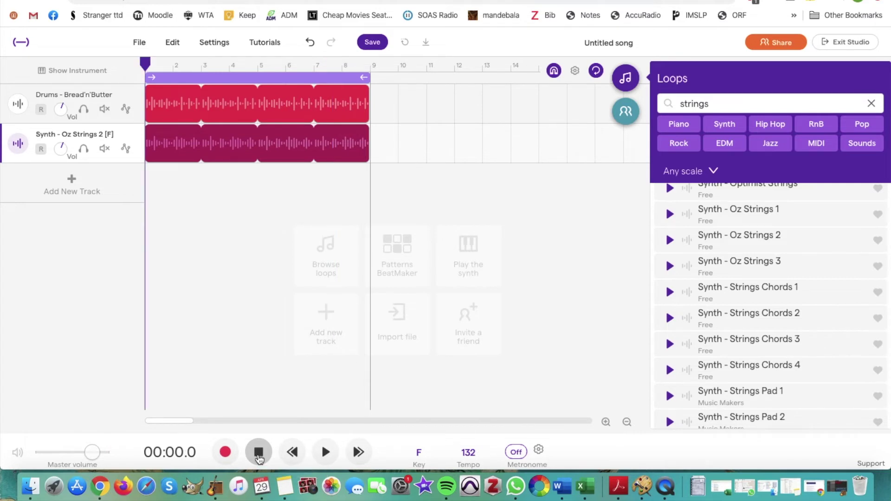
click(325, 452)
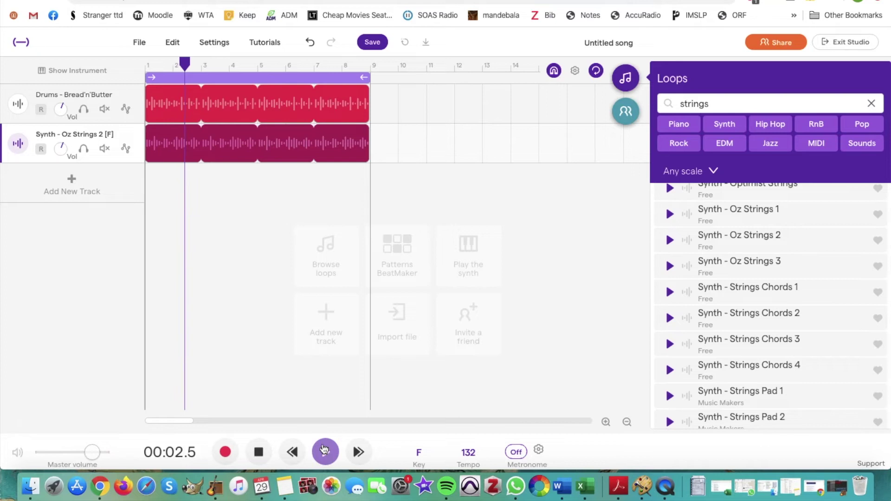
click(85, 111)
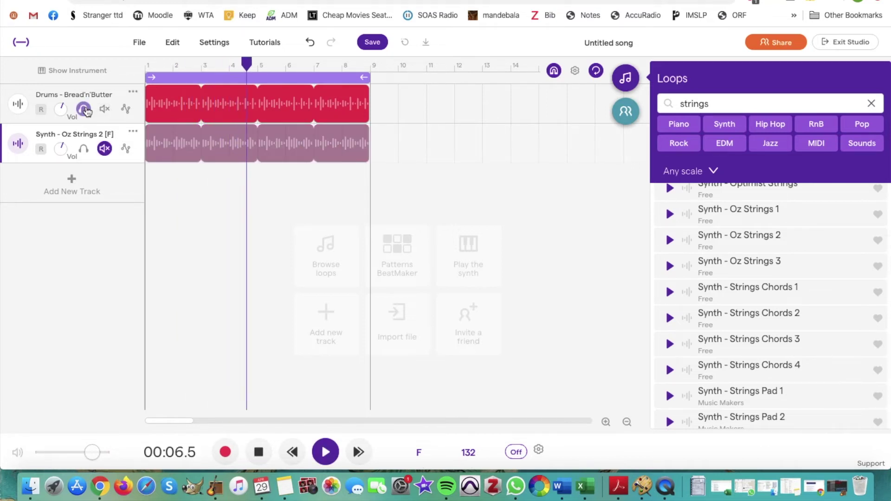
click(84, 109)
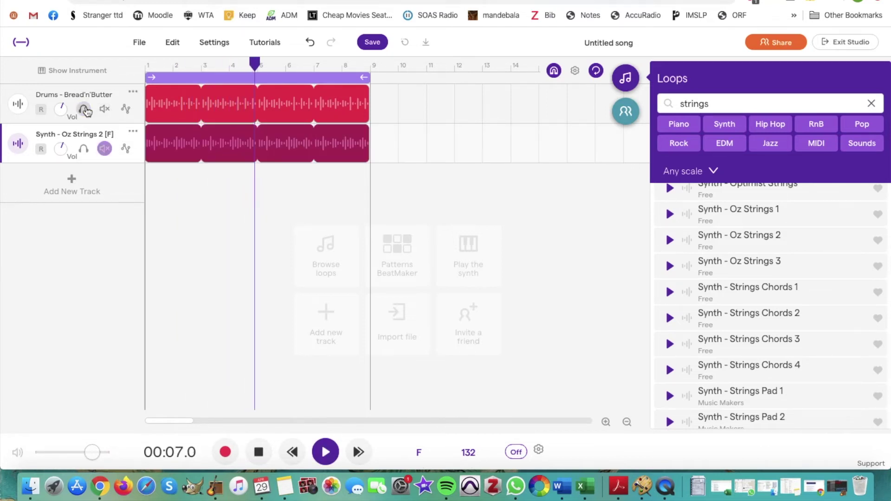
click(84, 149)
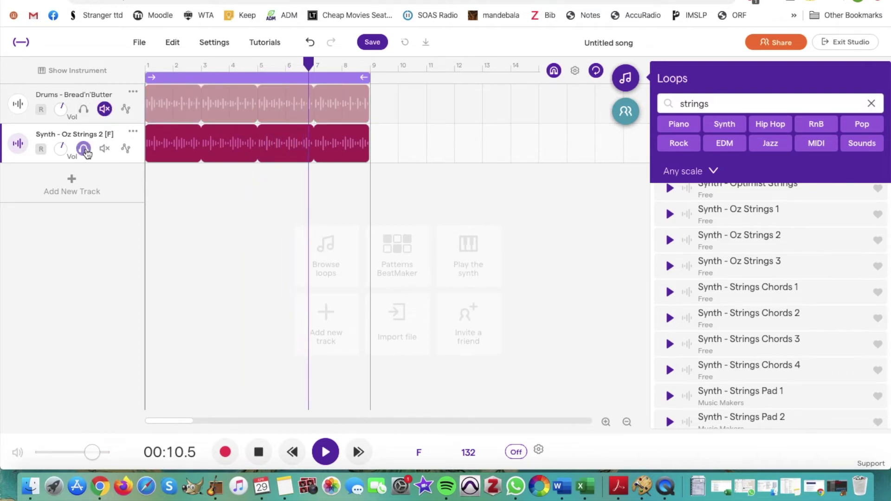
click(84, 149)
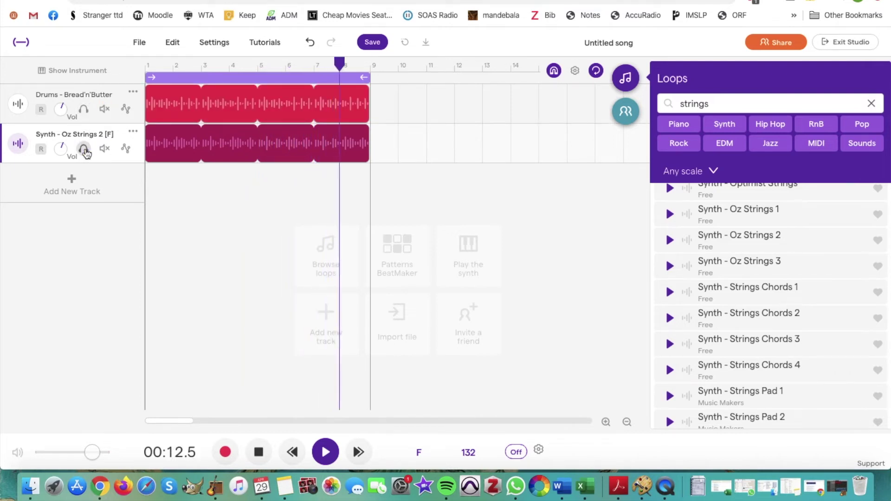
key(space)
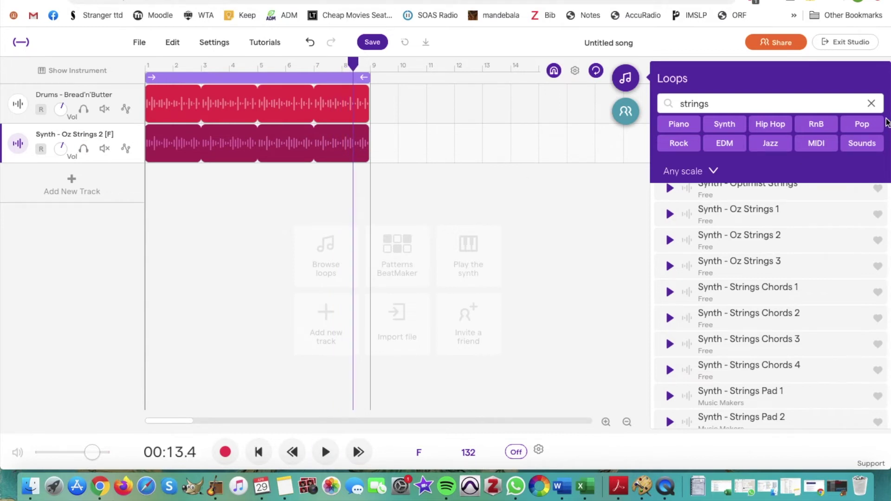
- Browse the other strings loops in the library
scroll(812, 324, up, 4)
scroll(812, 325, down, 8)
scroll(813, 327, up, 12)
scroll(812, 325, up, 10)
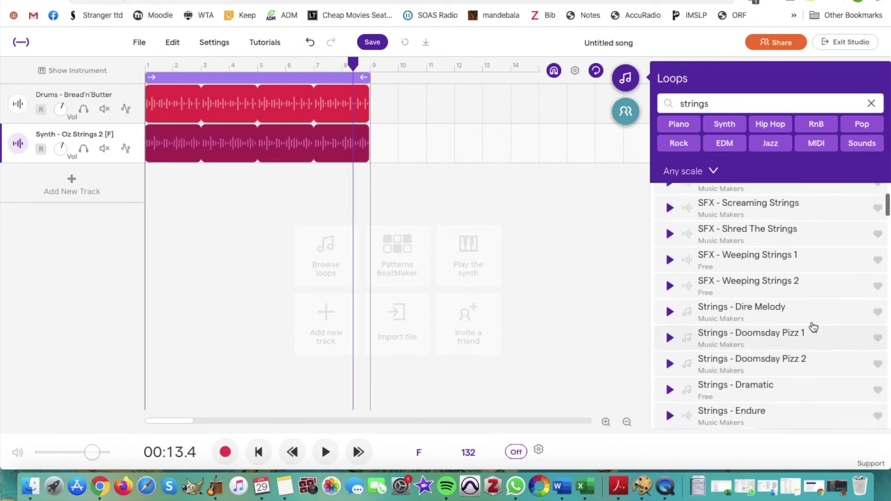
- Close the Loops library and add a new track with the Flutter Wave instrument from Leads
click(625, 78)
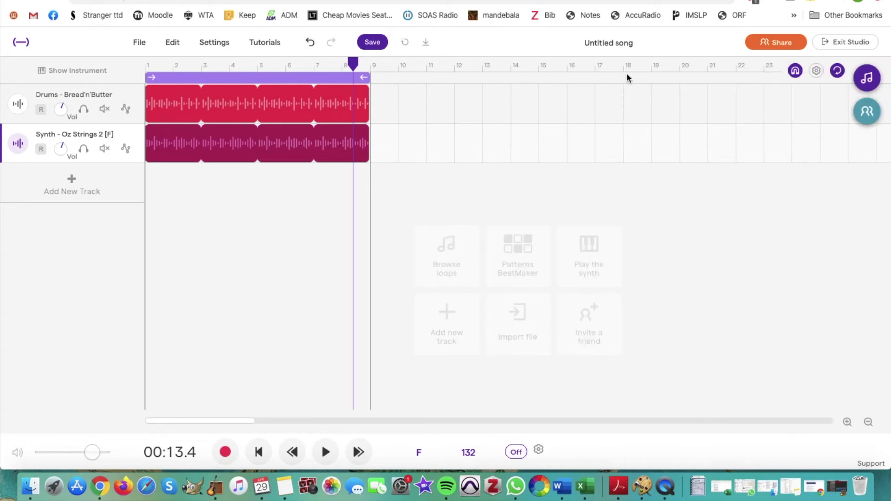
click(100, 189)
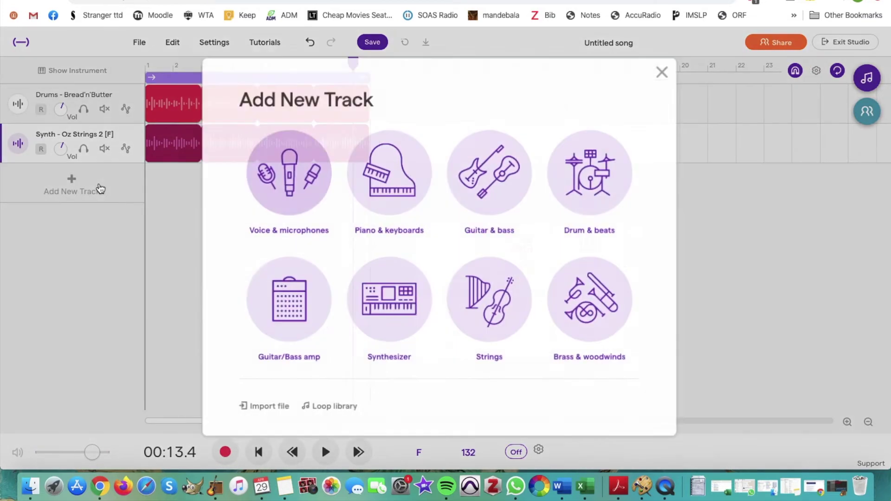
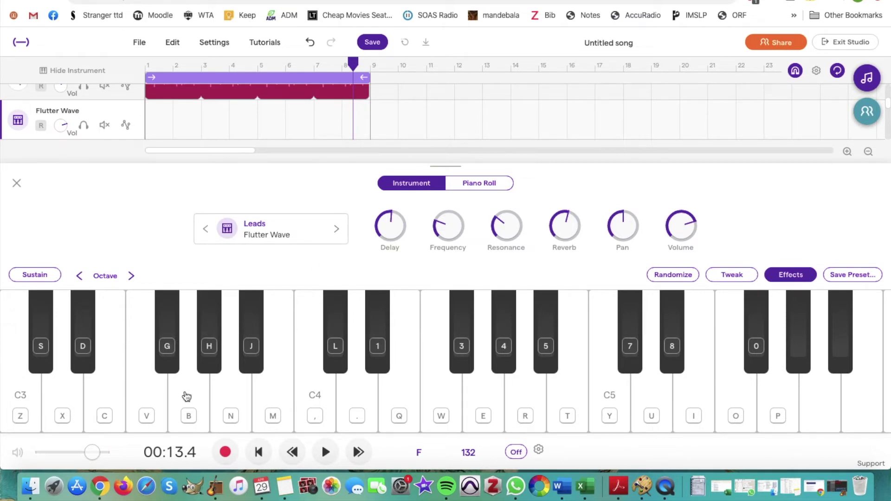
- Play the notes G3, A3, B3 and C4 twice on the on-screen keyboard to hear the Flutter Wave sound
click(186, 396)
click(234, 401)
click(270, 401)
click(313, 397)
click(194, 401)
click(230, 393)
click(271, 402)
click(319, 406)
- Play G3, A3, B3 and C4, then F#4, G#4 and A#4, on Flutter Wave using the computer keyboard
key(b)
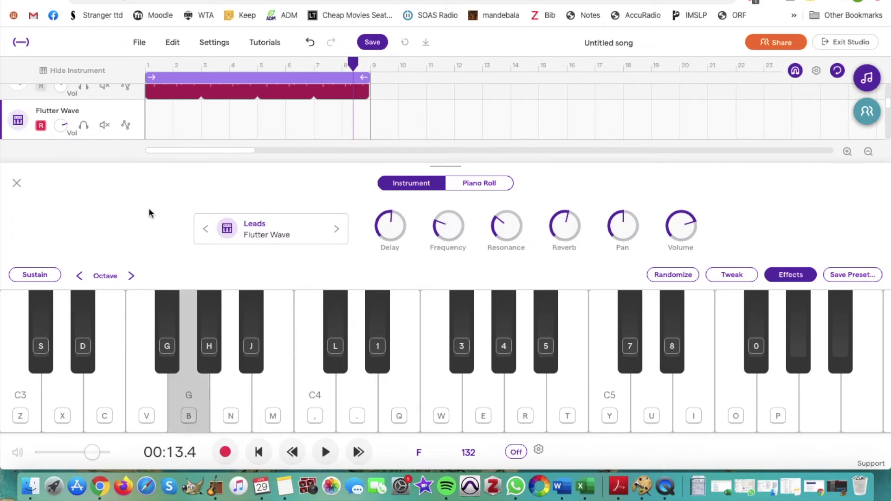
key(n)
key(m)
key(comma)
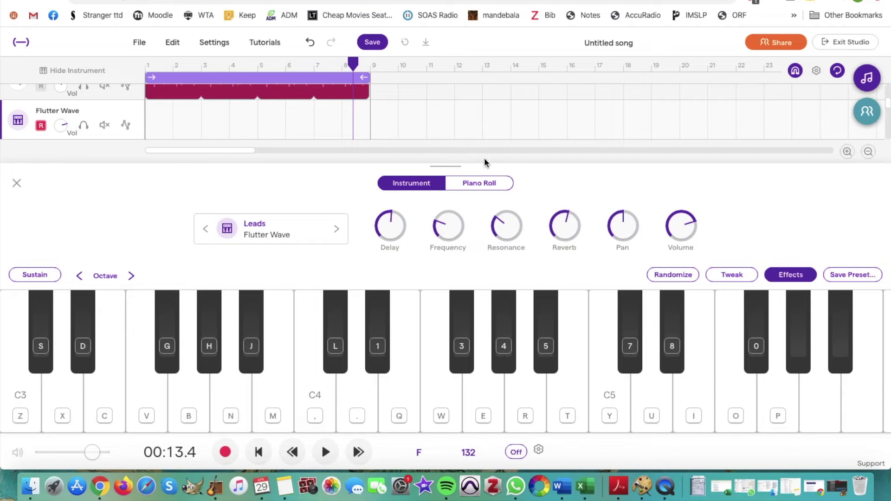
key(3)
key(4)
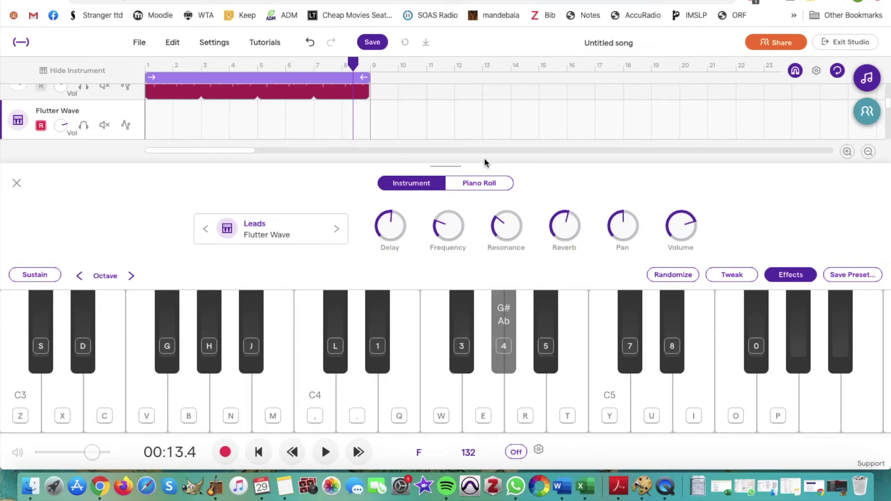
key(5)
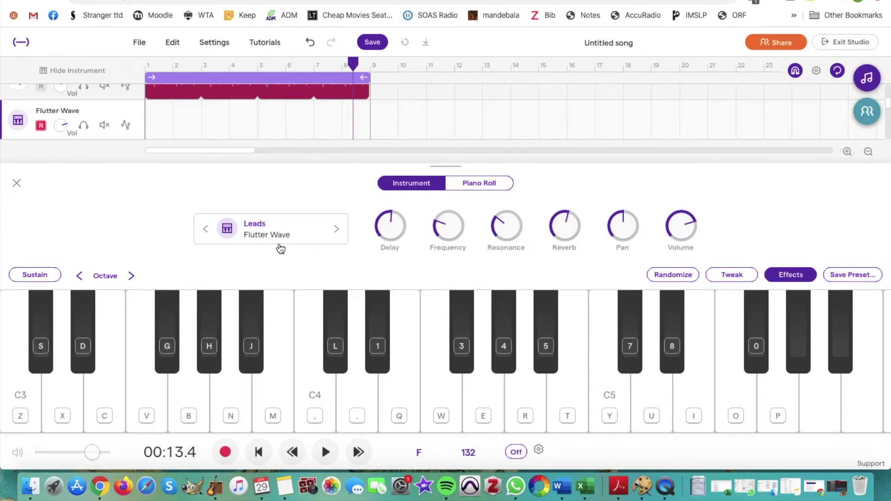
- Go through the Leads presets to German Lead, trying F#4, G#4 and A#4 on both Fuzzy Tube and German Lead
click(336, 231)
click(336, 232)
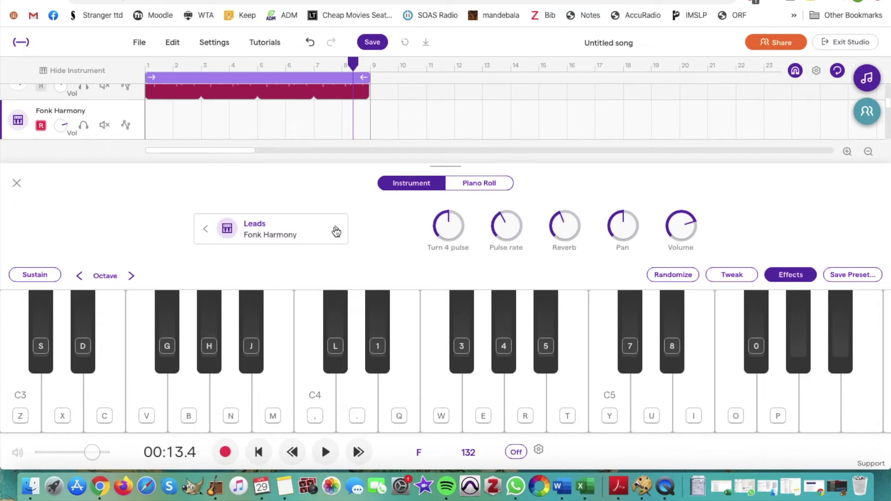
click(336, 231)
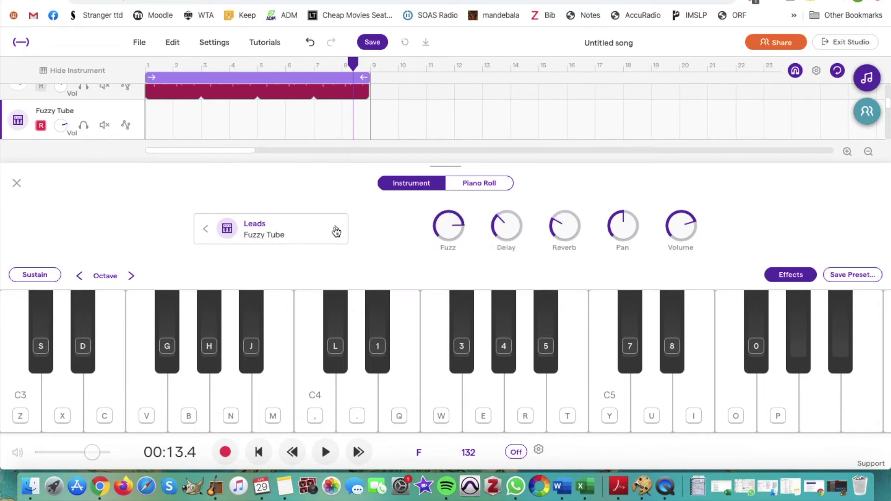
key(3)
key(4)
key(5)
click(336, 231)
key(3)
key(4)
key(5)
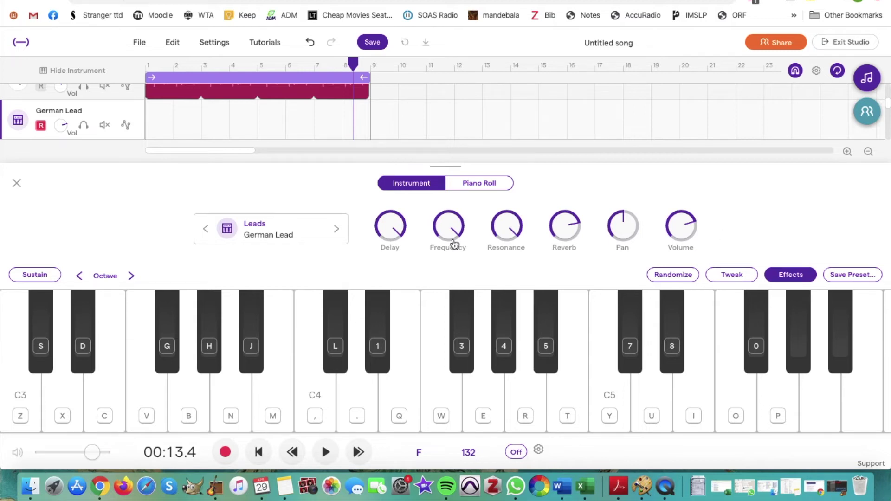
- Record a melody of notes between E4 and B4 on the German Lead track from bar 1 through bar 8, and stop
mouse_move(163, 119)
scroll(163, 119, up, 1)
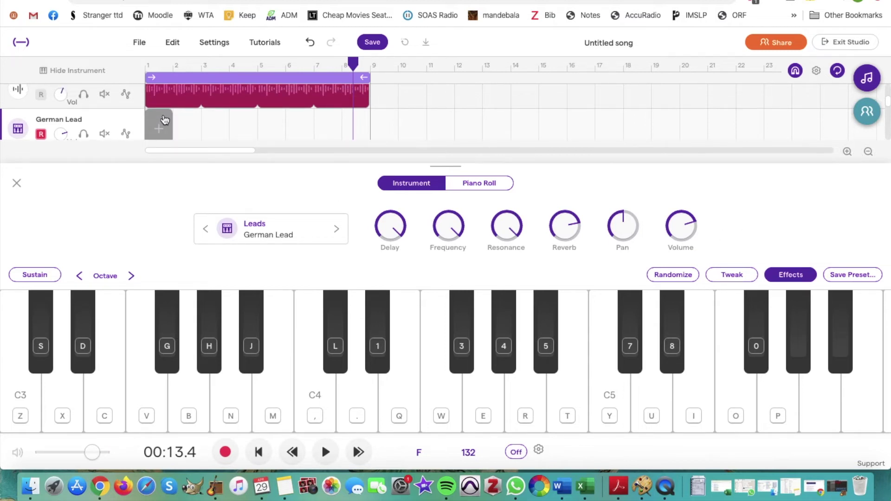
scroll(163, 119, up, 2)
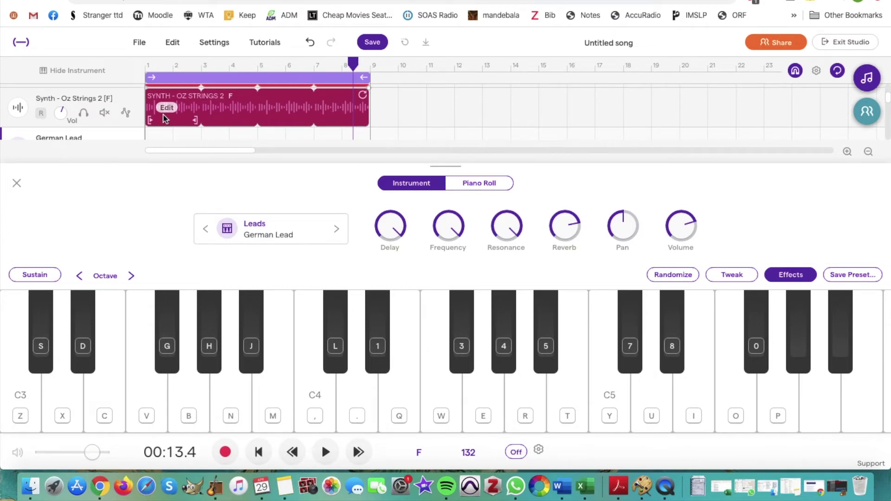
scroll(164, 119, down, 3)
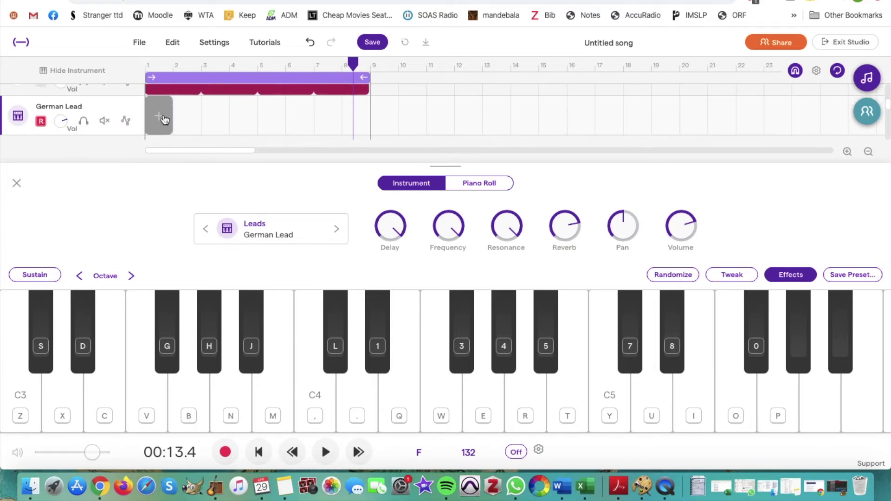
click(259, 453)
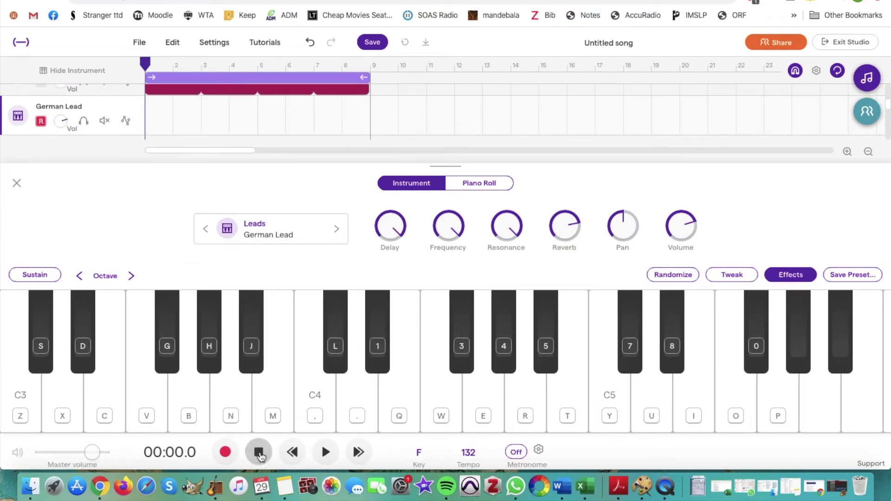
click(226, 451)
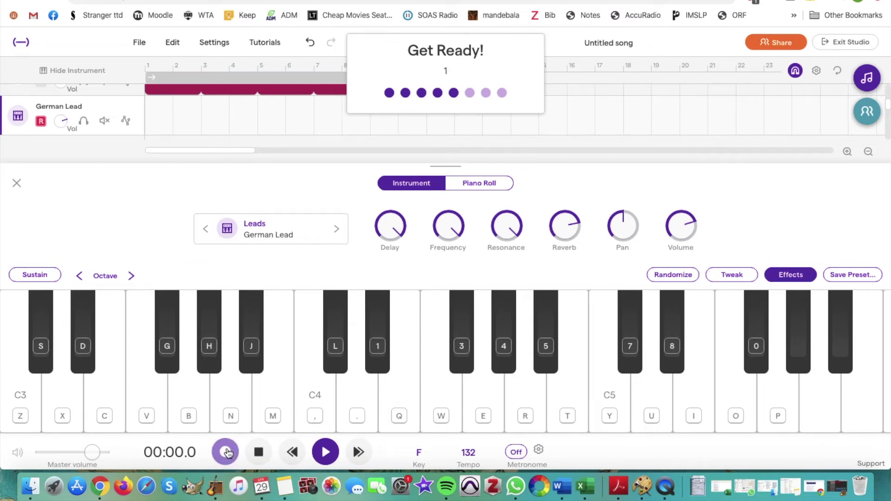
key(w)
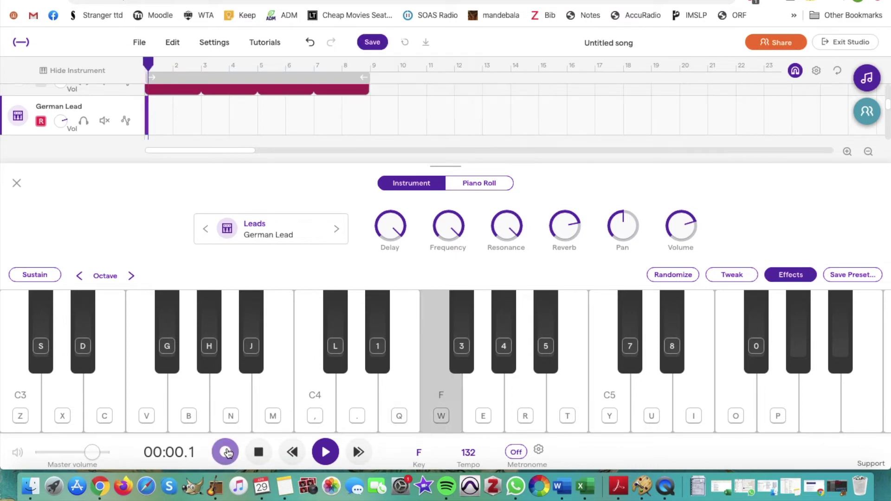
key(w)
key(e)
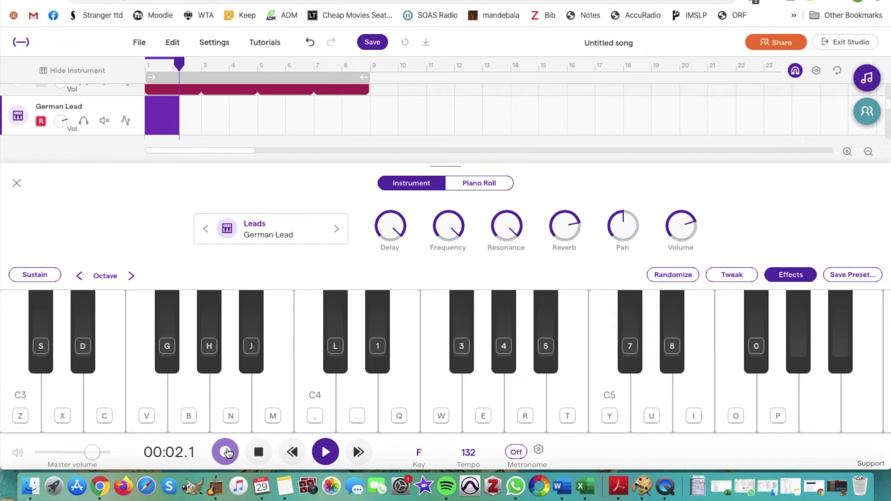
key(r)
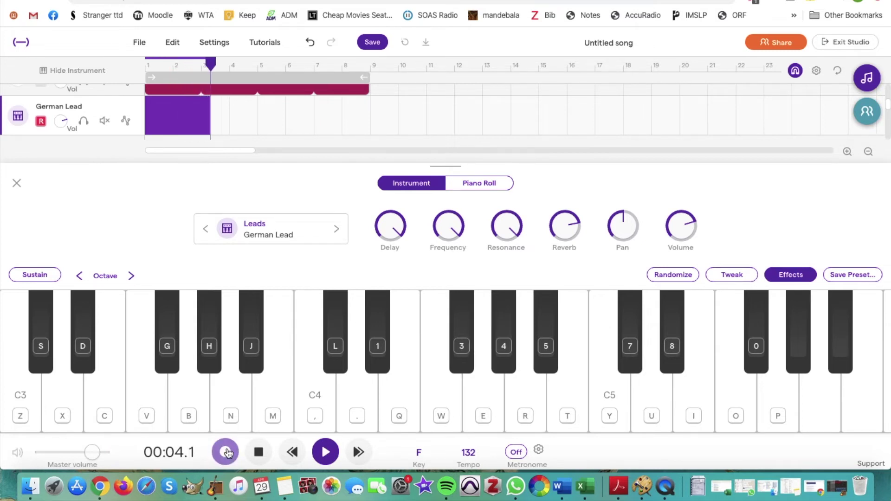
key(e)
key(w)
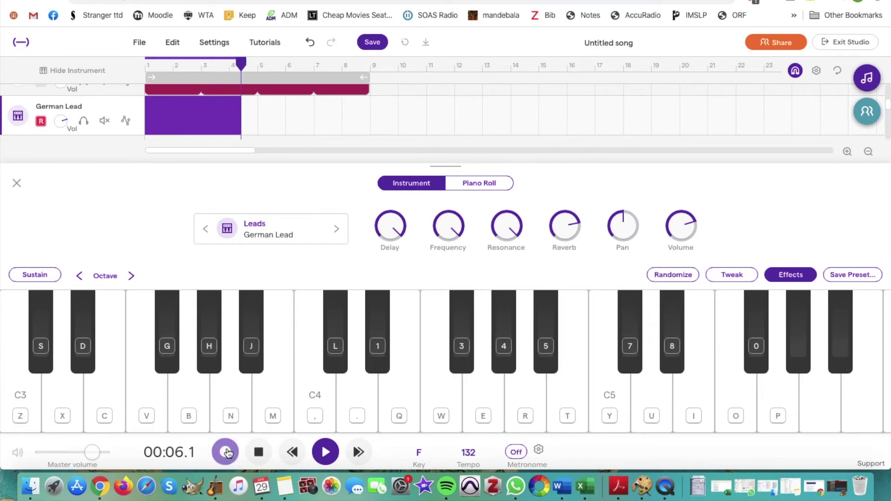
key(q)
key(w)
key(e)
key(e)
key(w)
key(q)
key(w)
key(w)
key(w)
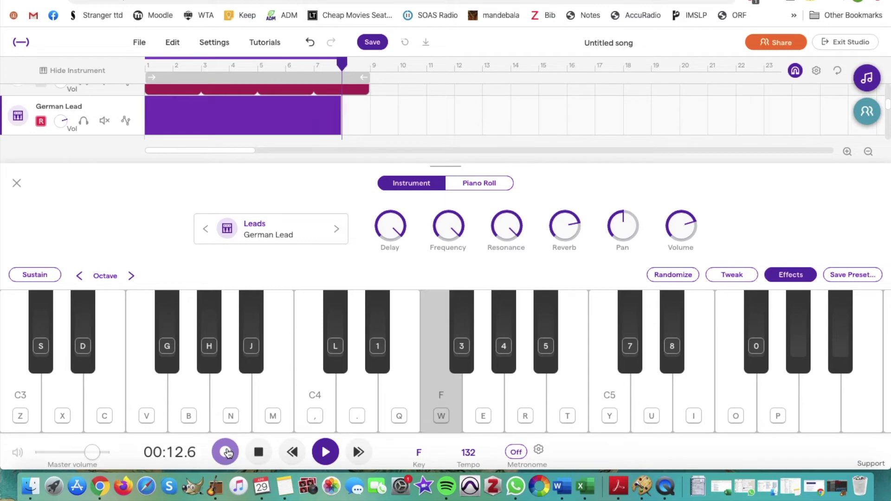
click(260, 454)
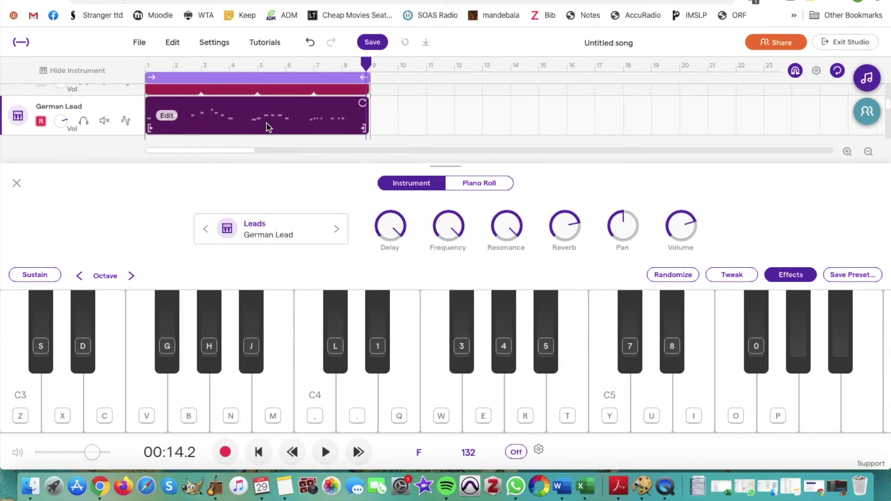
- Close the instrument panel and play the song from the start, muting then soloing and unsoloing the German Lead track, and pause
scroll(269, 127, up, 1)
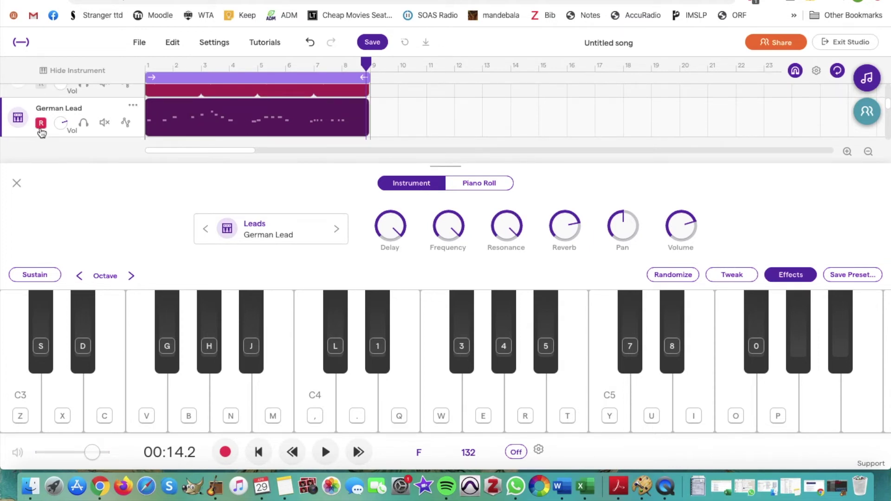
click(258, 452)
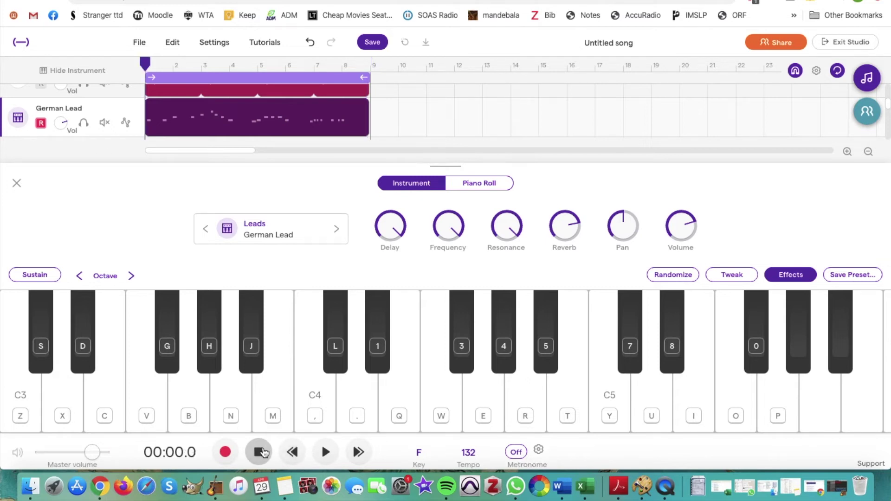
click(16, 186)
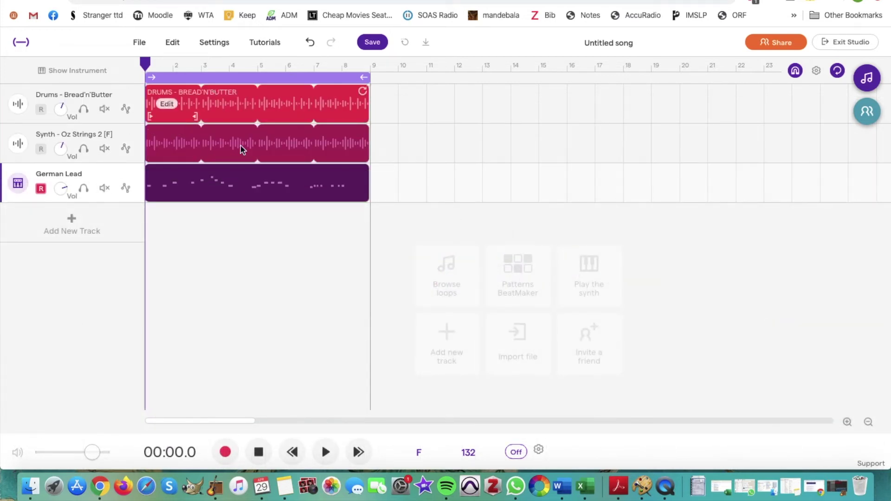
click(326, 450)
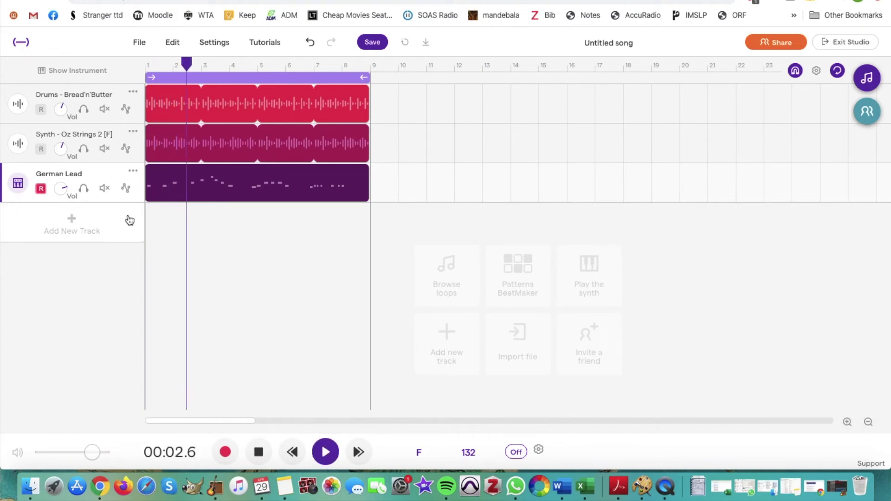
click(104, 189)
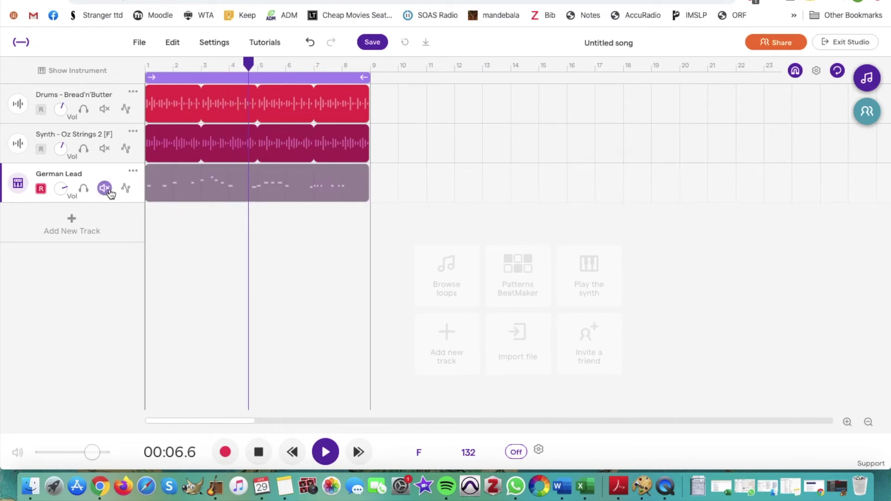
click(86, 189)
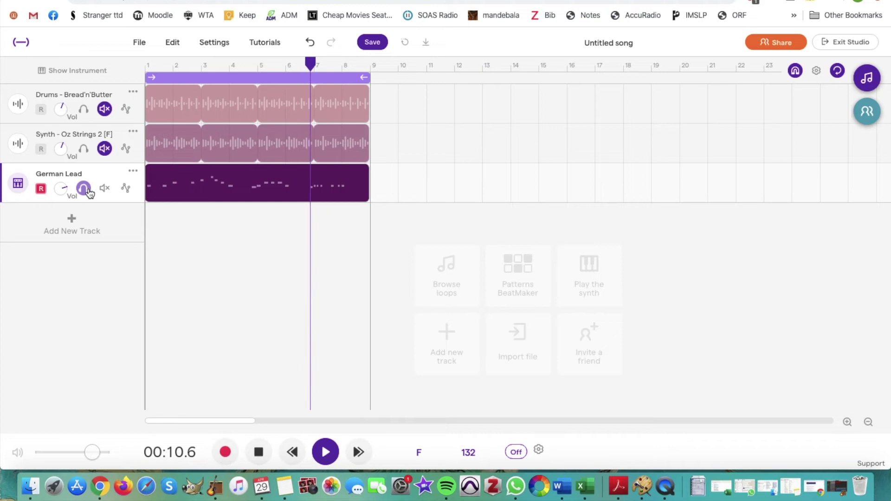
click(88, 190)
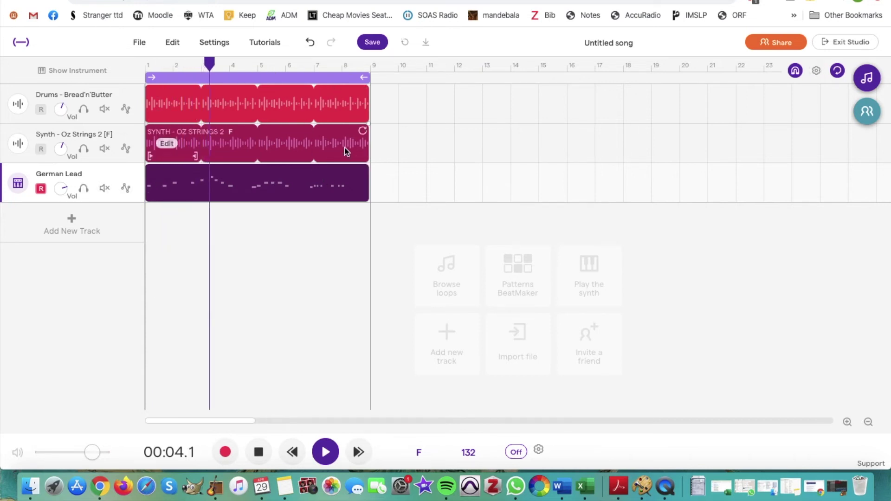
mouse_move(257, 202)
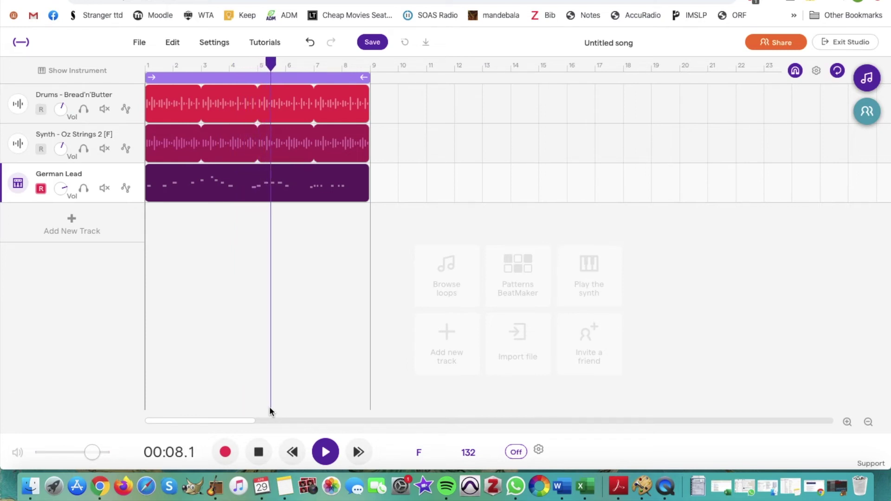
click(259, 452)
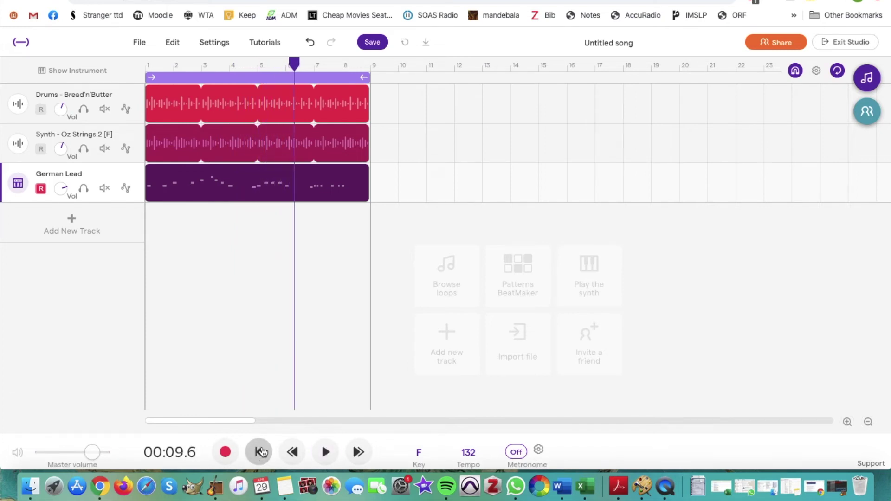
- Open the German Lead region's notes for editing, view the instrument keyboard, and return to the piano roll
mouse_move(259, 102)
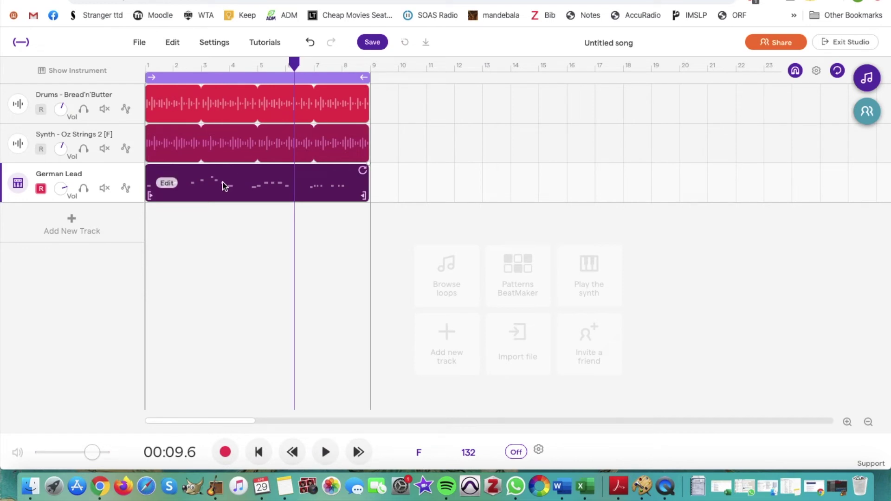
click(167, 183)
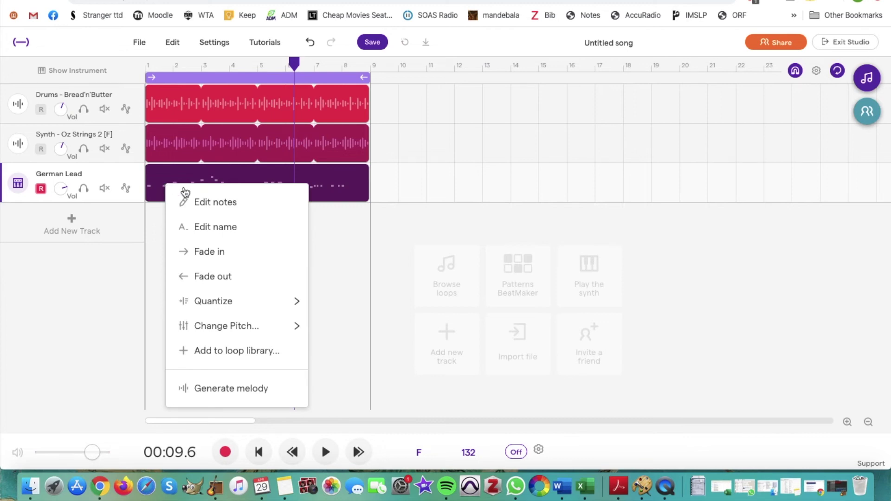
click(220, 202)
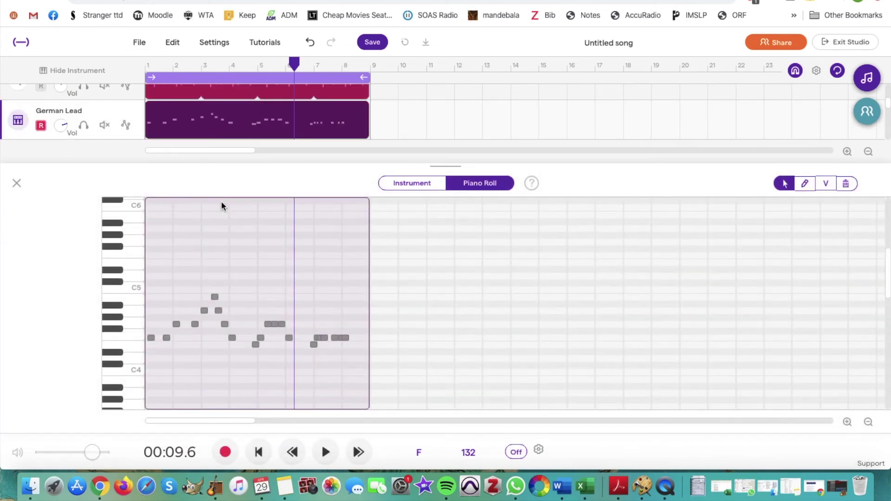
click(400, 184)
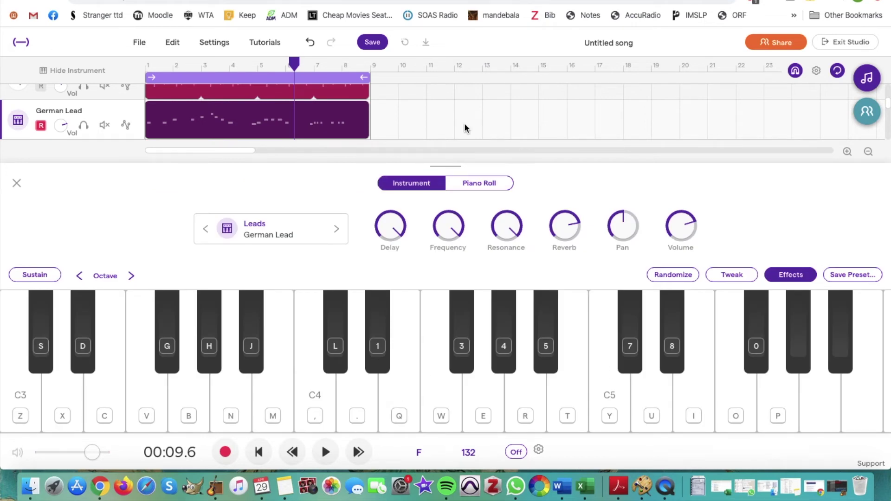
click(483, 188)
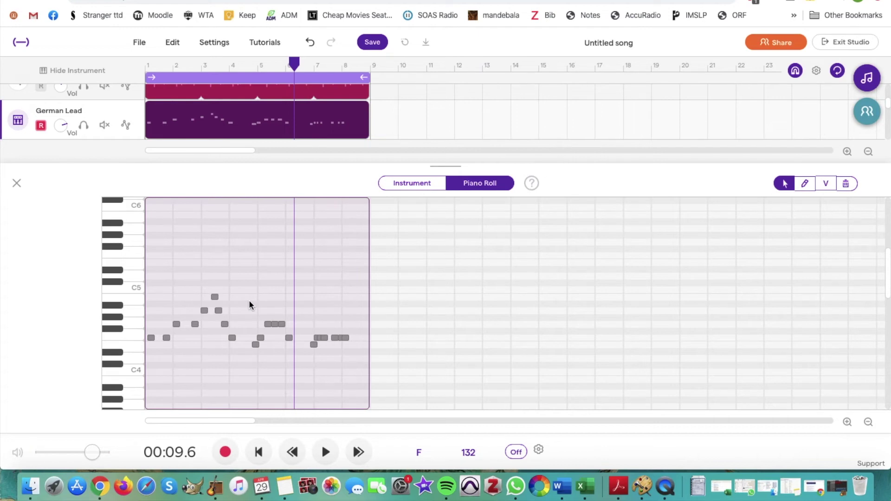
- Move the melody's highest note to the start of bar 3 and up to C5, and delete it
click(214, 297)
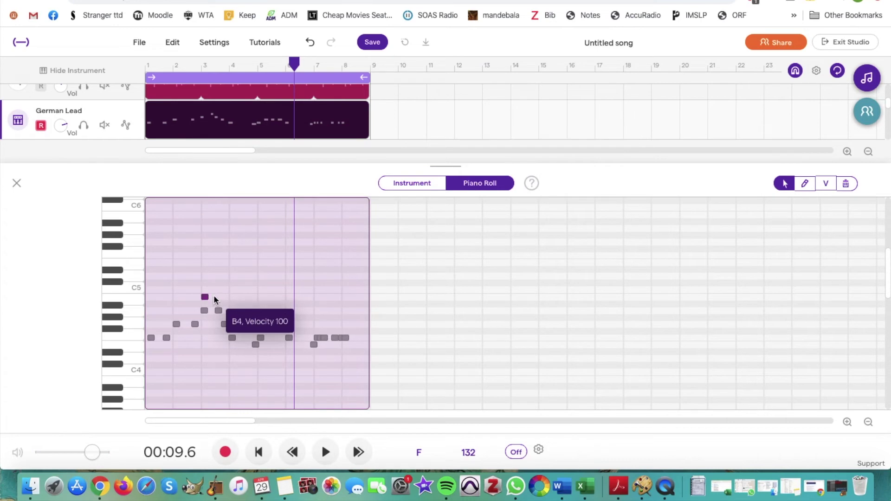
drag(215, 294, 215, 288)
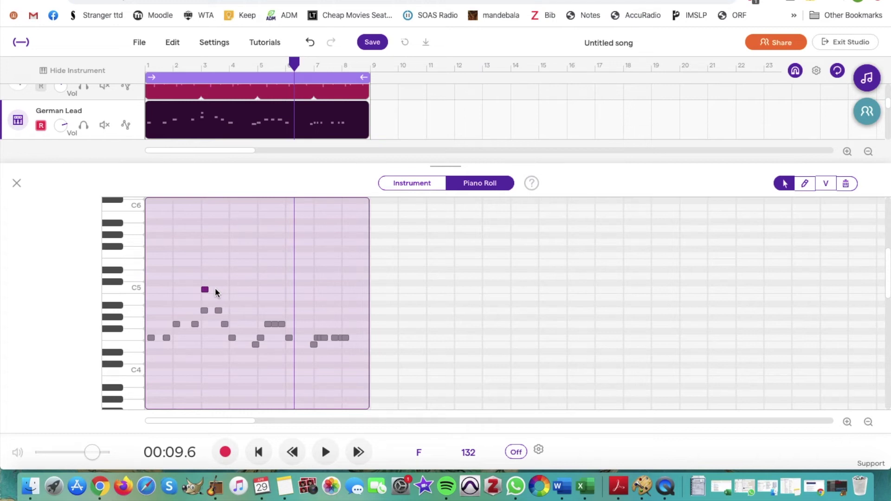
key(BackSpace)
click(211, 290)
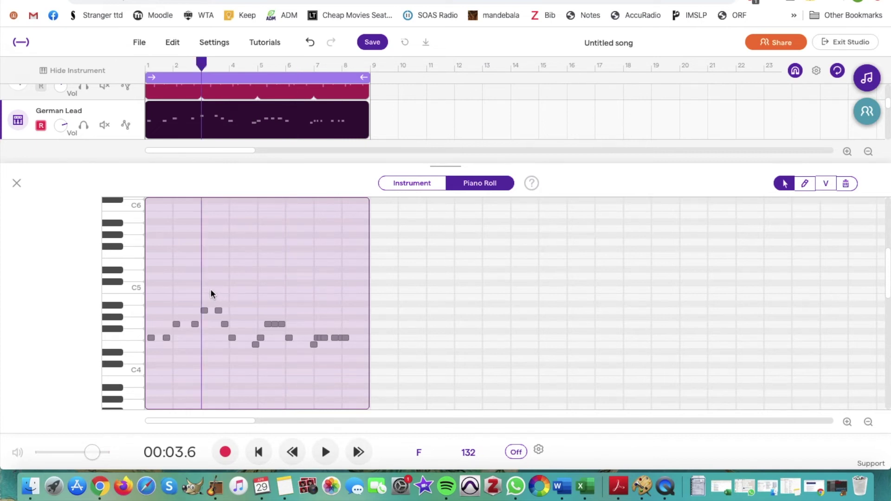
- Draw a new B4 note at the start of bar 3 in the piano roll, and delete it
click(805, 183)
click(205, 297)
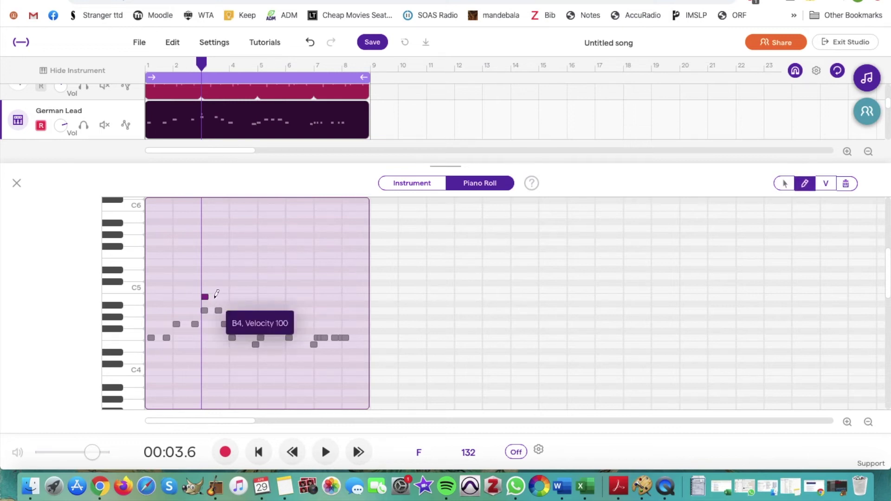
drag(206, 301, 205, 272)
drag(256, 256, 216, 240)
key(Delete)
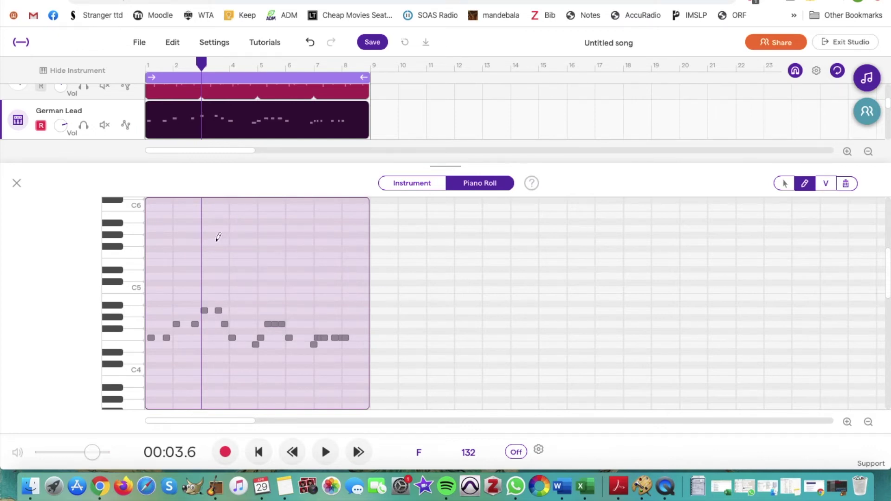
- Play the song from the start into bar 4, stop playback, and close the piano roll
click(259, 452)
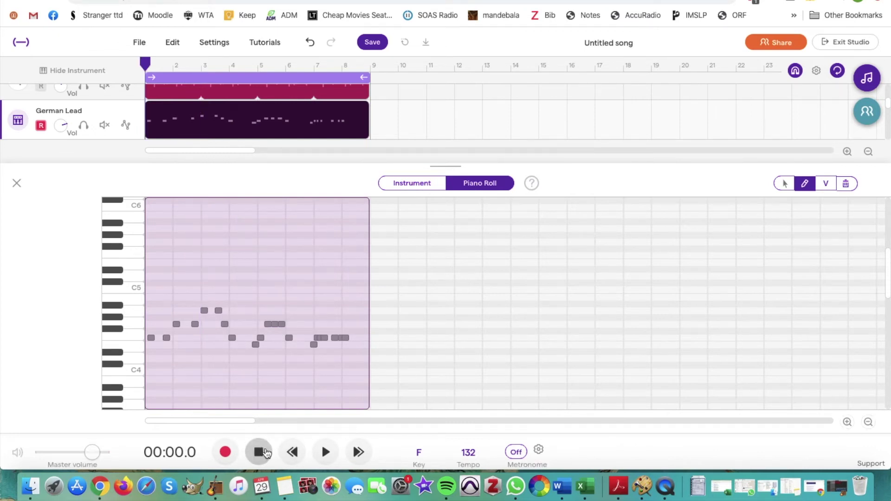
click(327, 452)
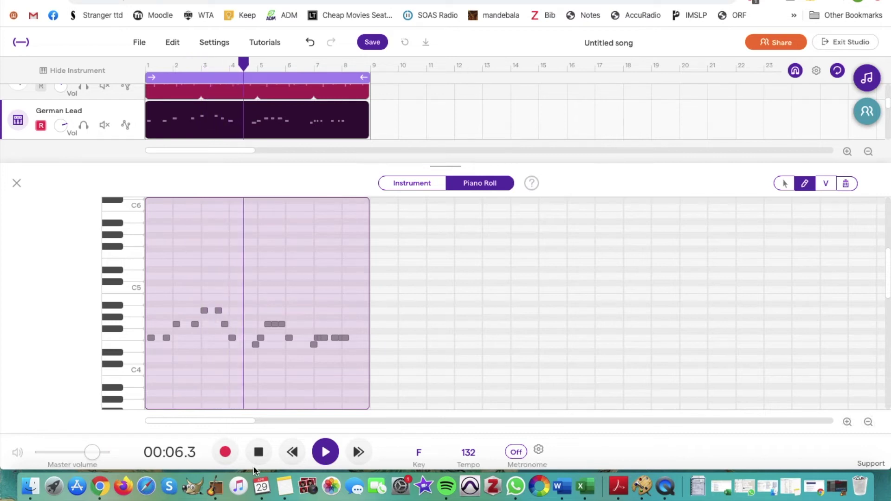
click(259, 452)
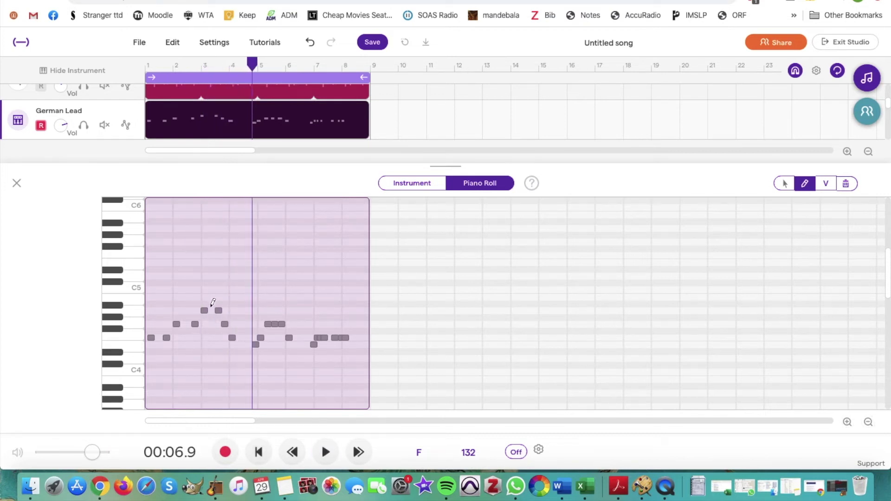
click(17, 184)
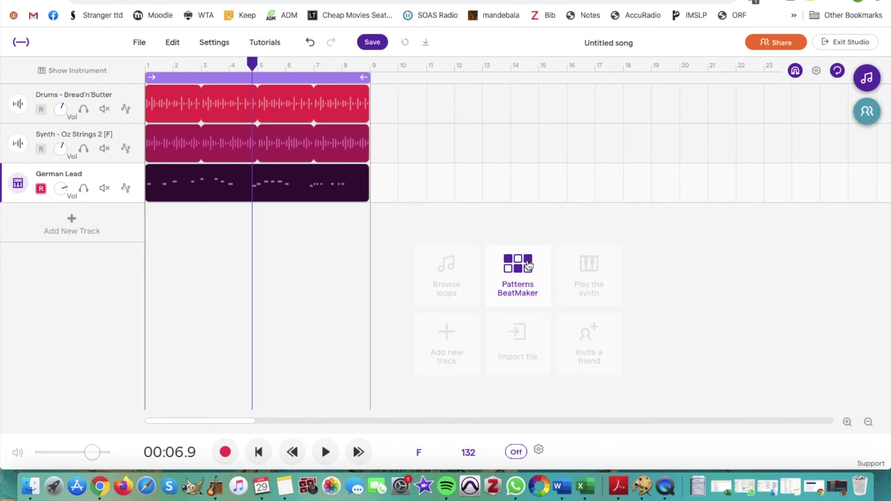
- Add a Patterns Beatmaker track and place kick hits on steps 1, 3, 5, 7 and 9
click(530, 264)
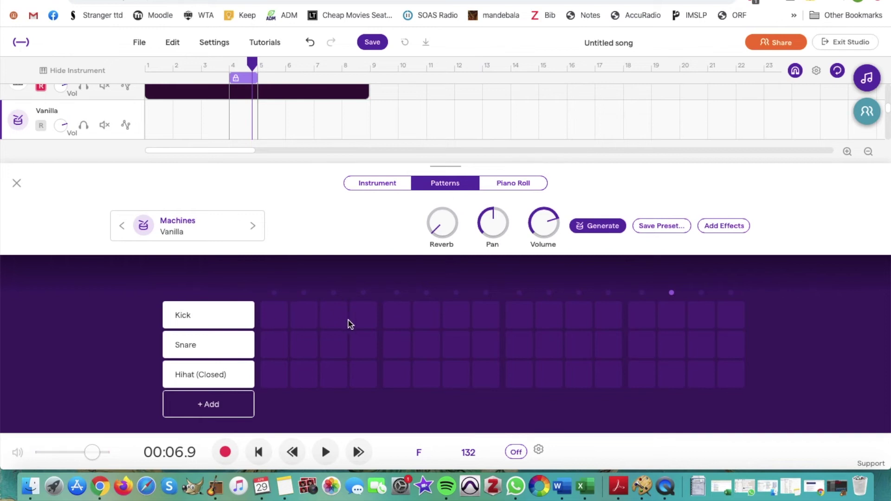
click(272, 318)
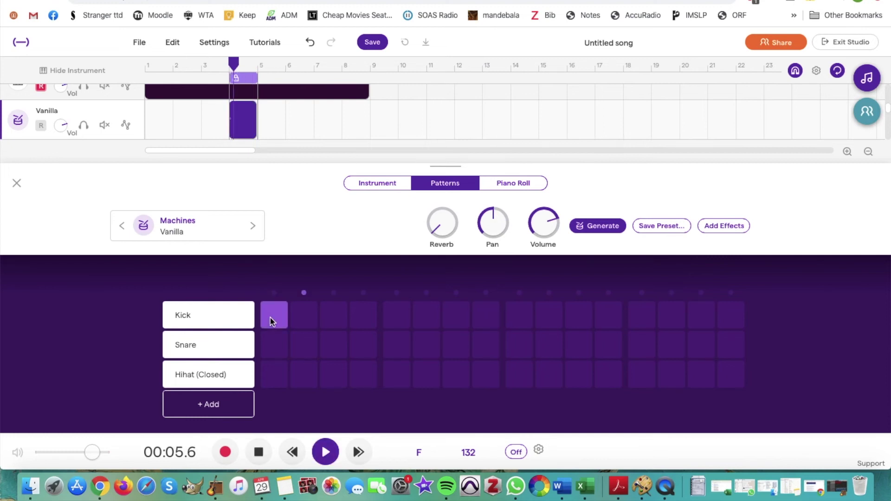
click(329, 318)
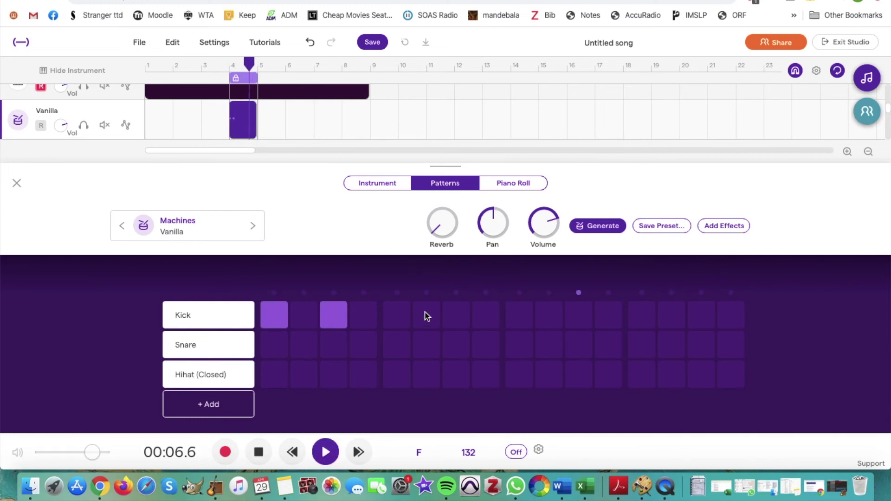
click(393, 319)
click(463, 319)
click(516, 318)
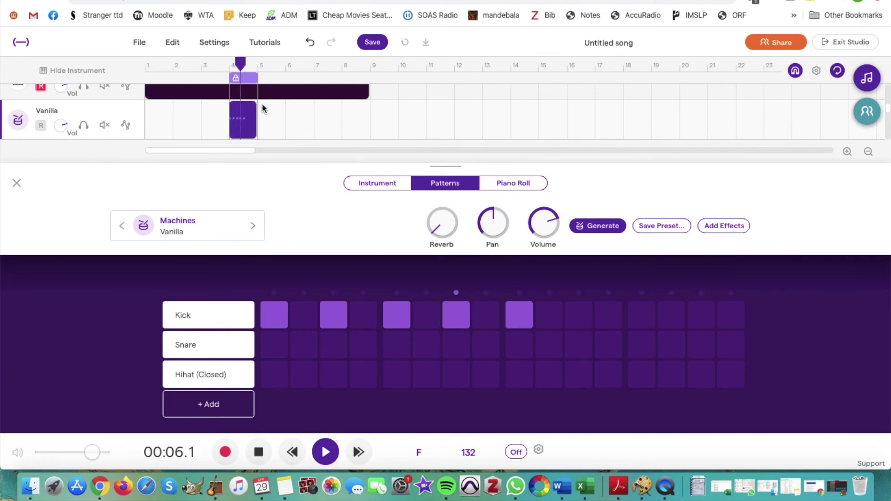
- Solo the Vanilla track and rework its kick pattern to hit on steps 1, 5, 9 and 13
scroll(262, 103, up, 1)
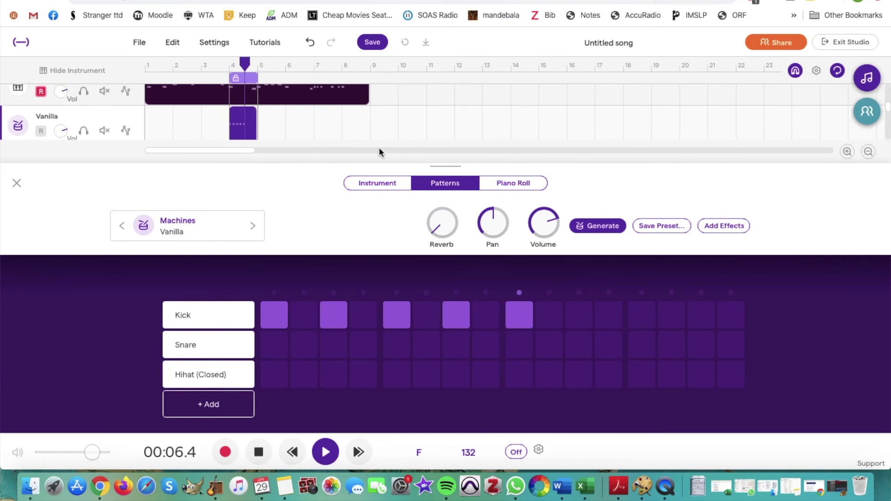
click(83, 131)
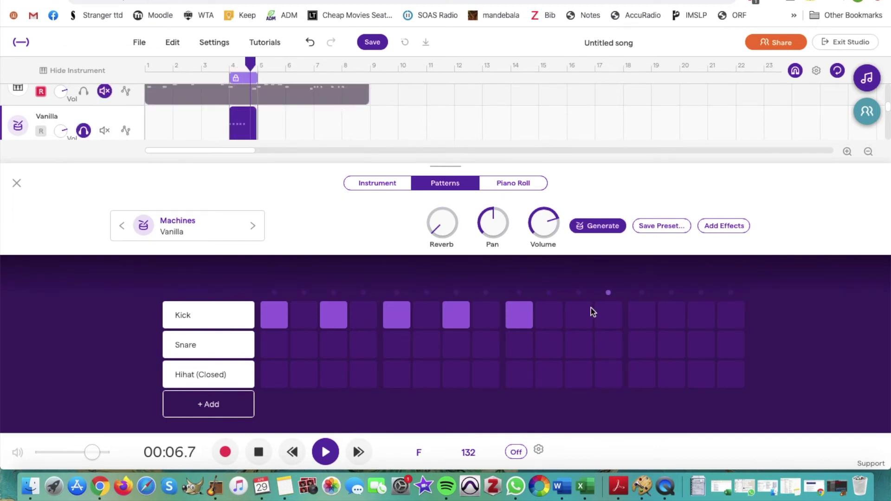
click(457, 316)
click(333, 314)
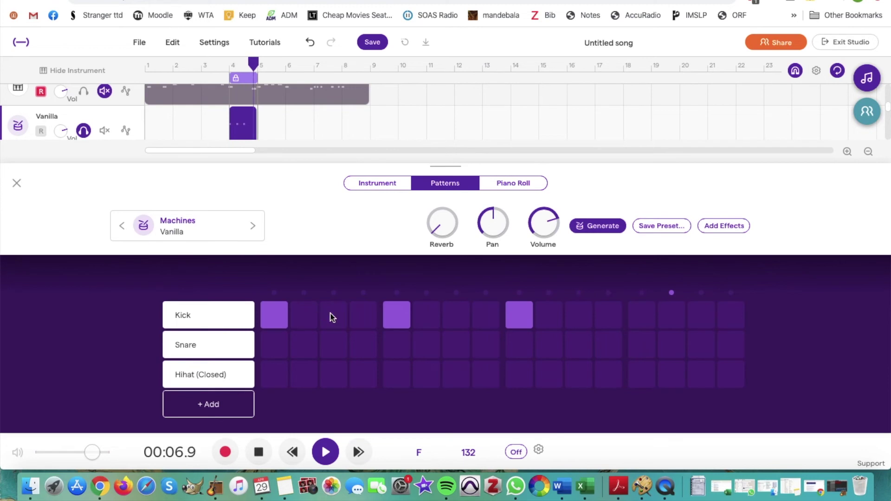
click(641, 318)
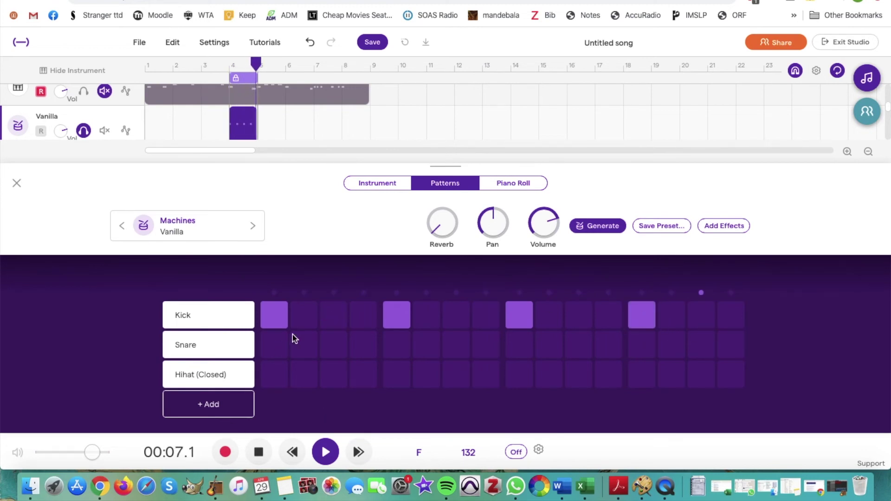
- Place snare hits on steps 3, 7, 11 and 15 of the Vanilla drum pattern
click(334, 344)
click(456, 344)
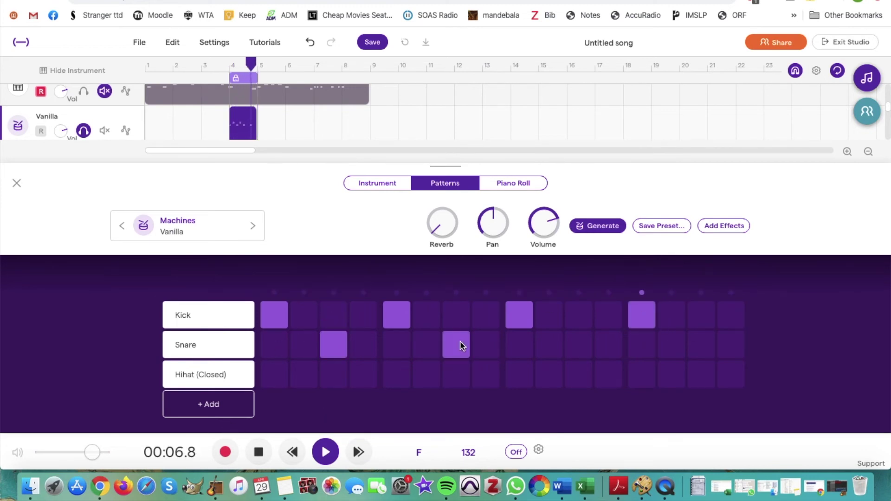
click(579, 345)
click(700, 345)
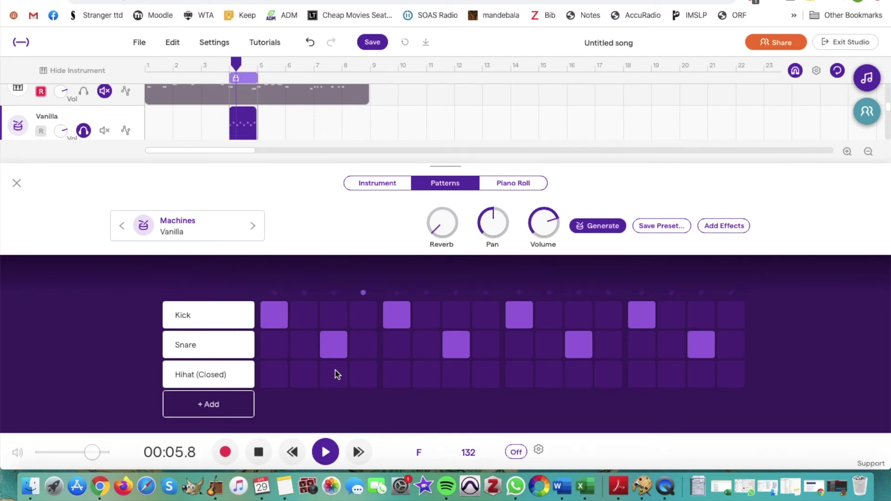
- Place closed hi-hat hits on steps 4, 6, 9 and 14 of the Vanilla drum pattern
click(363, 375)
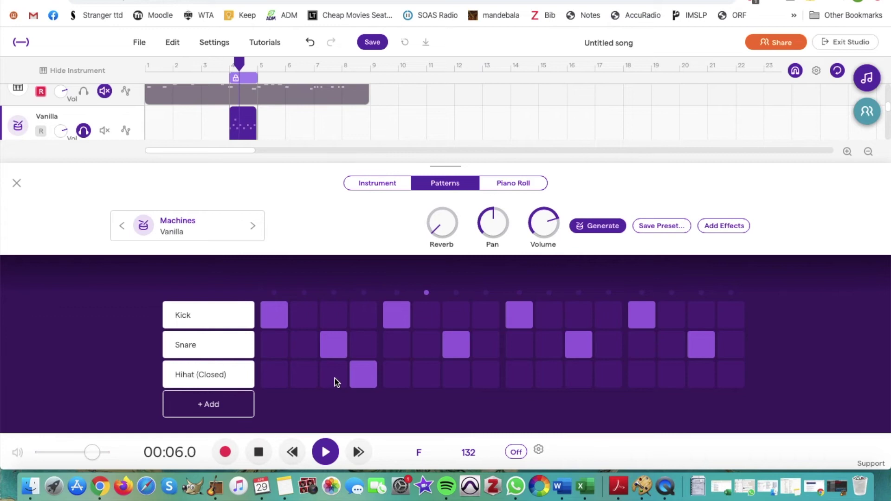
click(425, 375)
click(518, 376)
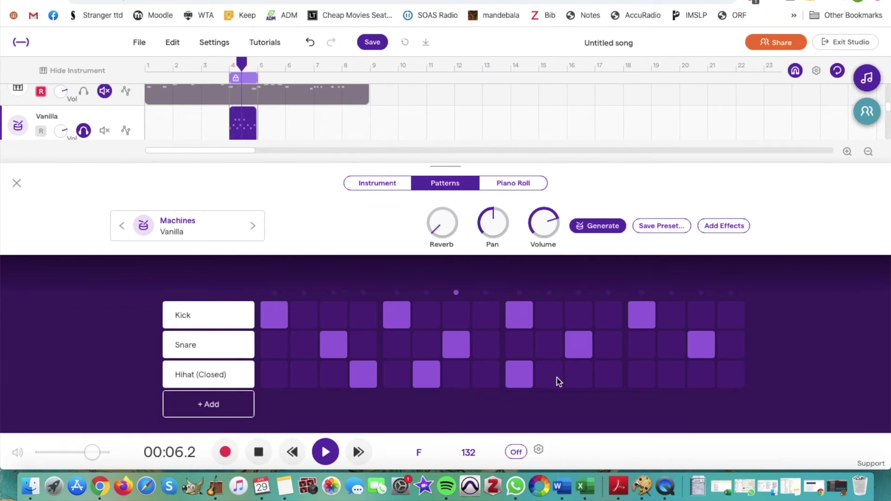
click(672, 376)
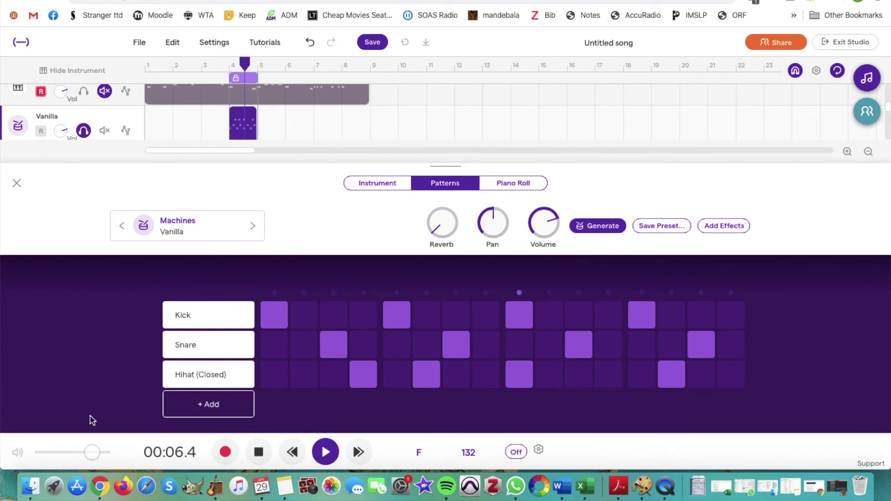
- Add a Low Tom row to the drum pattern with hits on steps 1 and 3, and stop playback
click(212, 404)
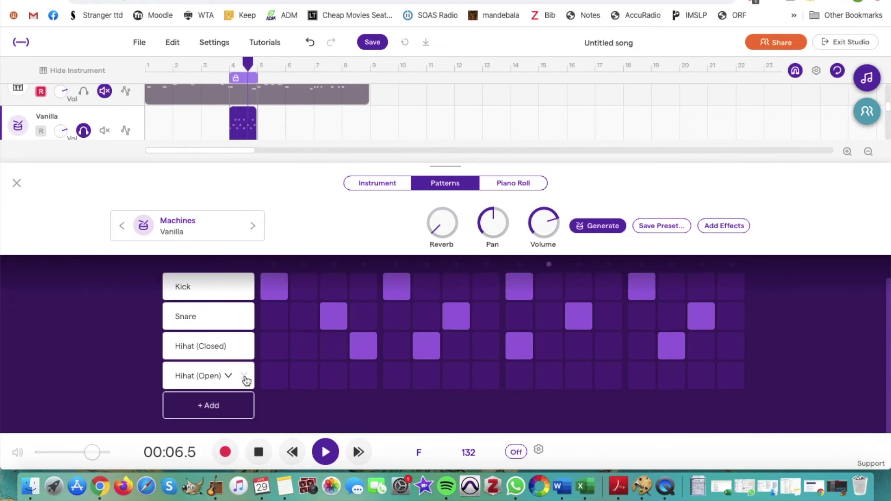
click(230, 376)
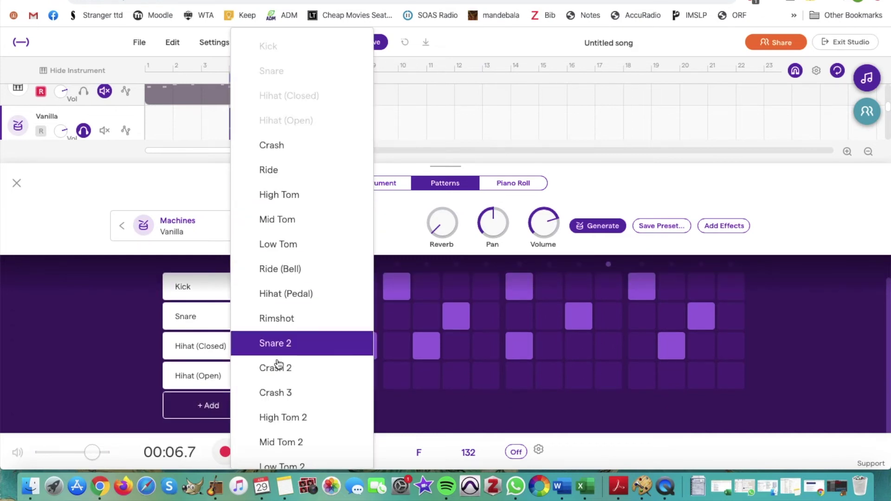
click(291, 255)
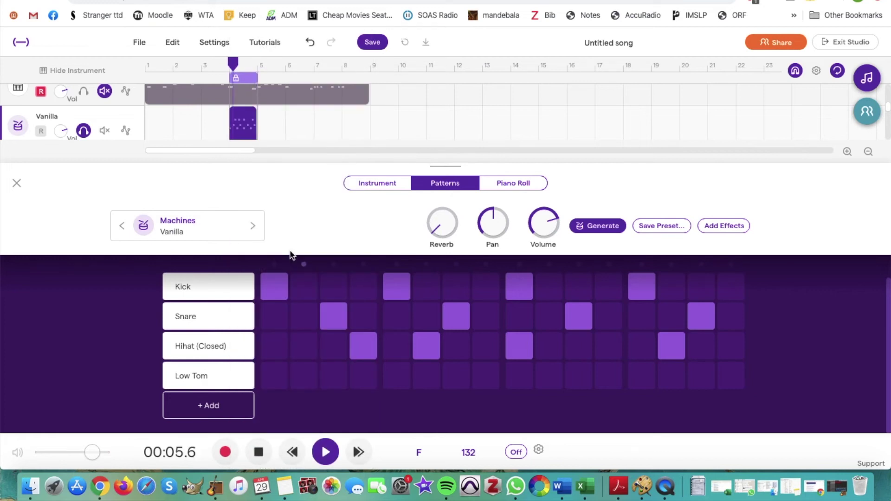
click(343, 375)
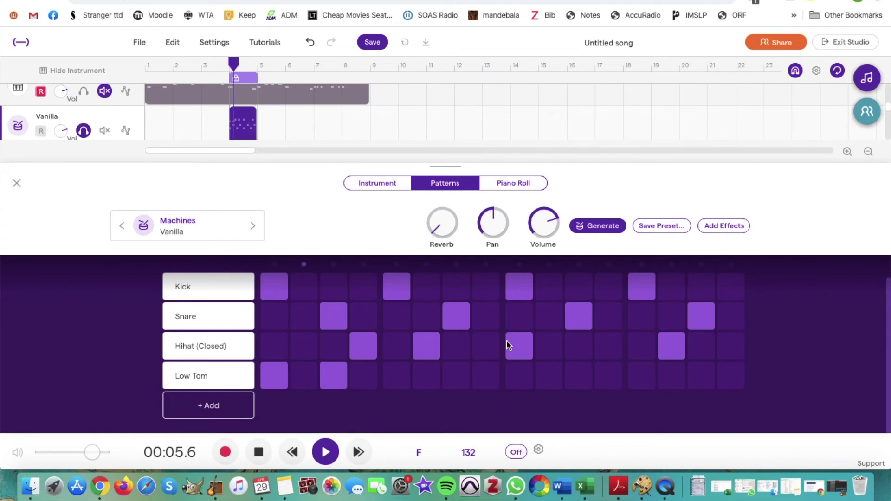
click(259, 451)
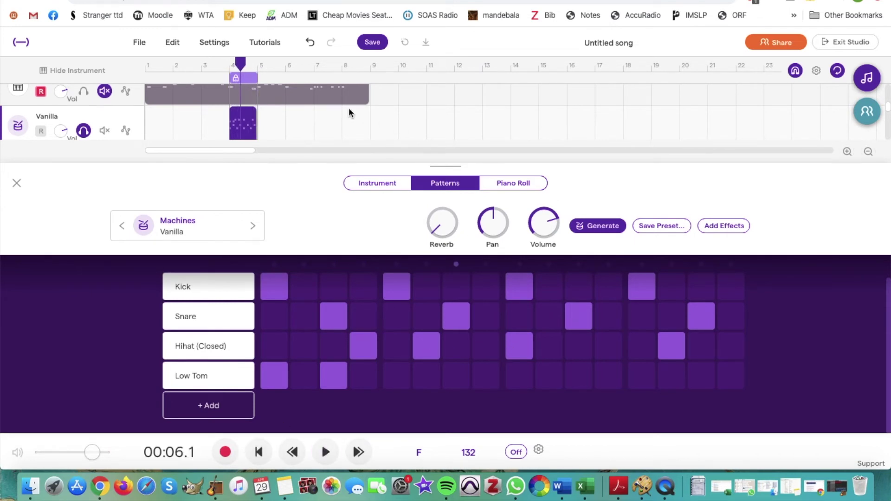
- Loop the Vanilla pattern across bars 1 to 8, and unlink the looped region in bar 4
drag(244, 117, 357, 111)
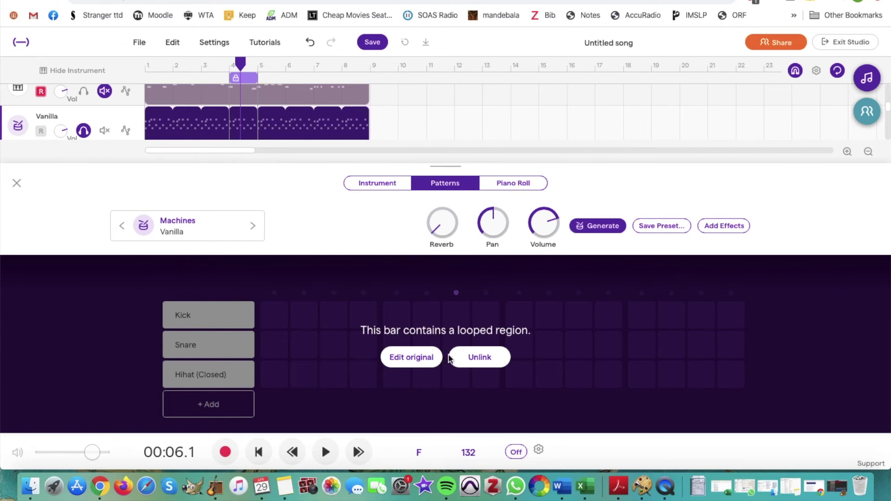
click(481, 358)
click(463, 359)
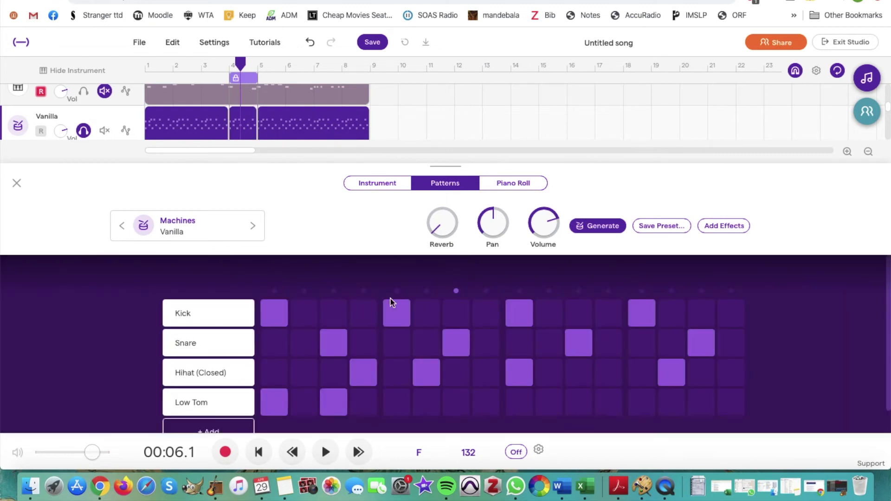
- Unsolo the Vanilla track and close the pattern editor
scroll(241, 130, down, 5)
scroll(243, 129, down, 5)
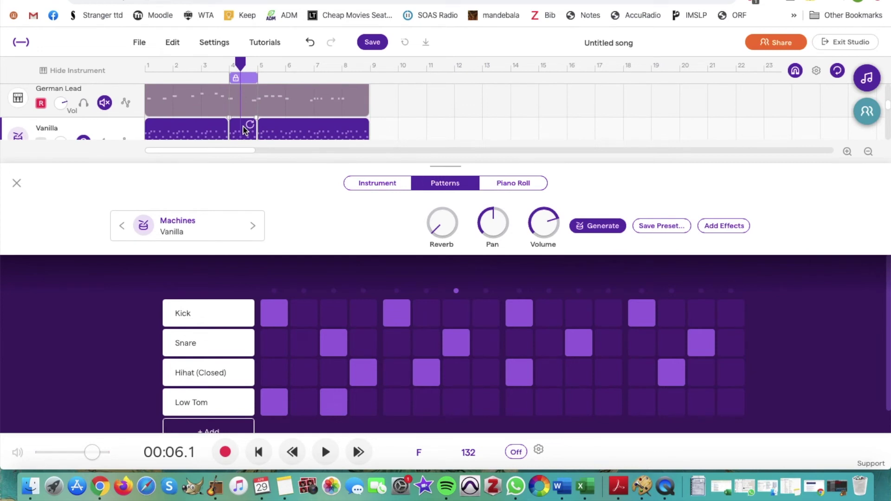
scroll(98, 104, down, 1)
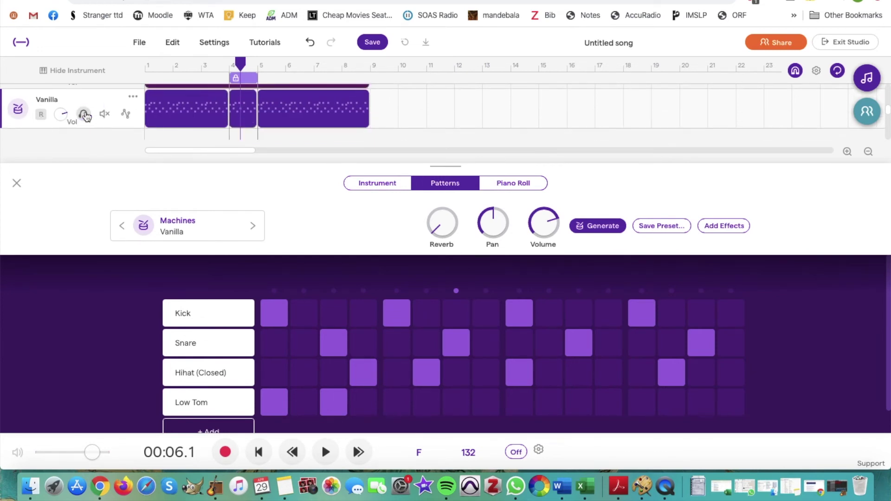
click(17, 183)
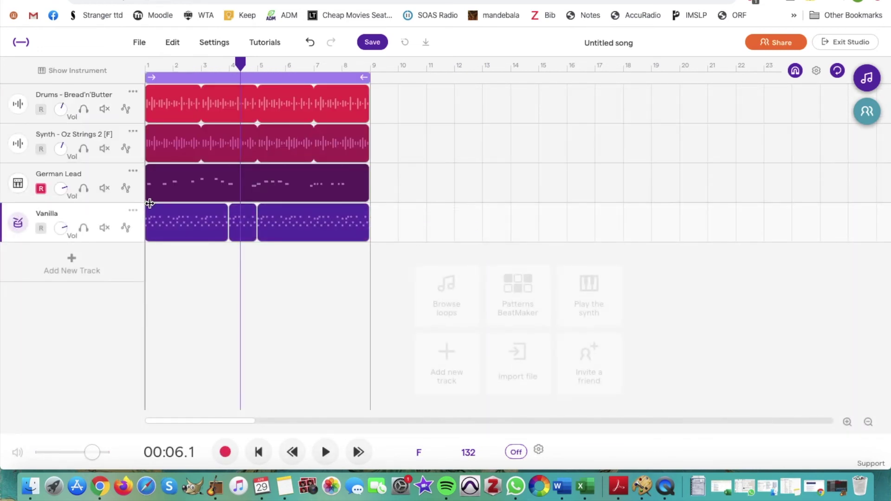
- Play the song, mute the Drums - Bread'n'Butter track, and stop near the end of bar 8
click(258, 453)
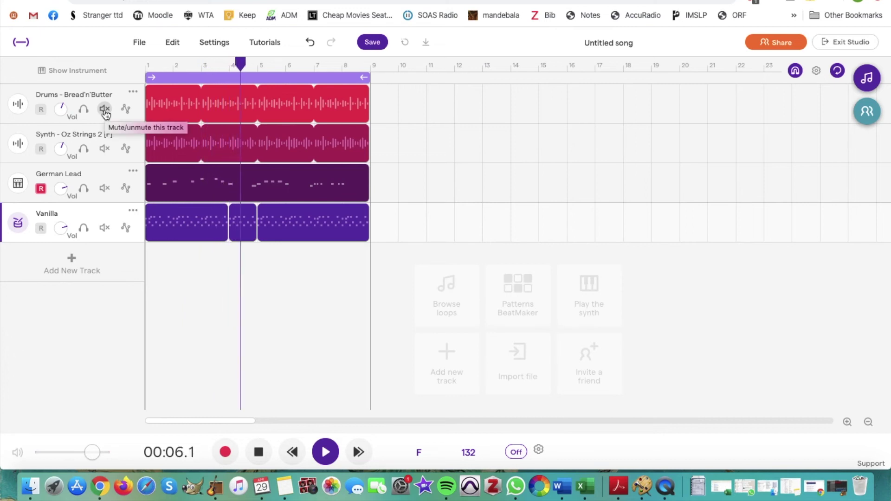
click(105, 110)
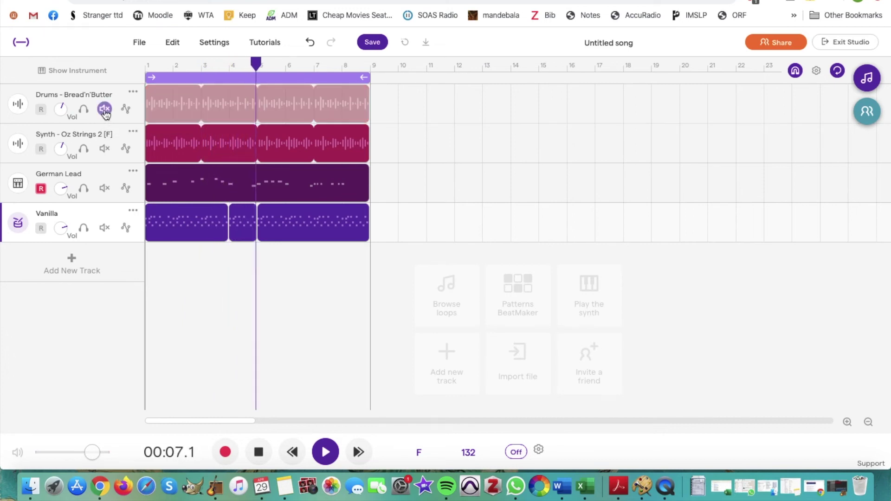
click(263, 455)
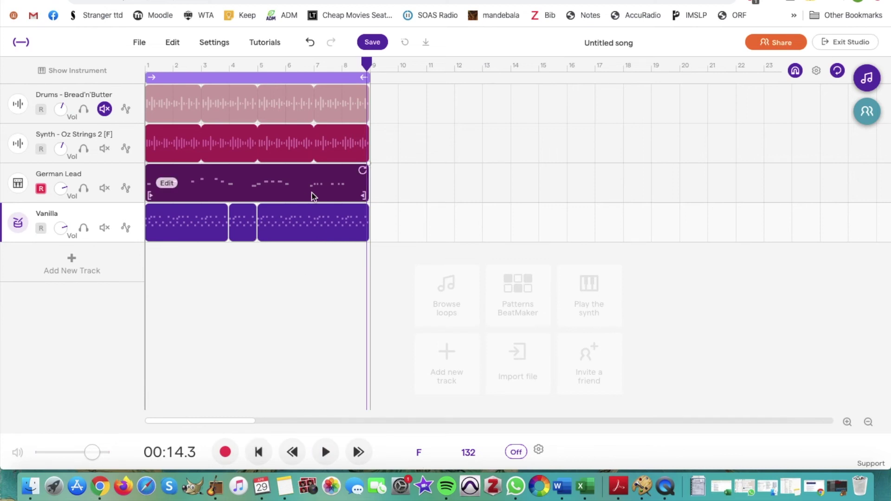
- Add a second Patterns Beatmaker track and generate a drum pattern for it in bar 8
click(237, 222)
click(511, 290)
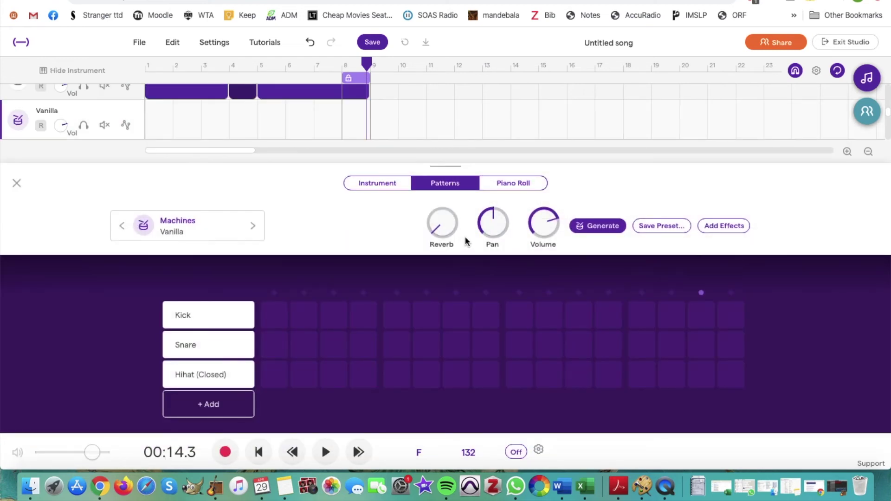
click(601, 227)
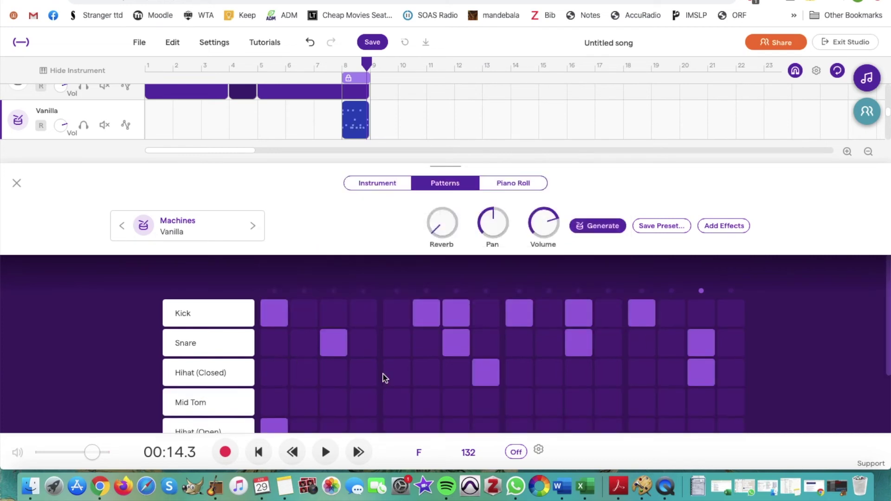
scroll(445, 349, down, 3)
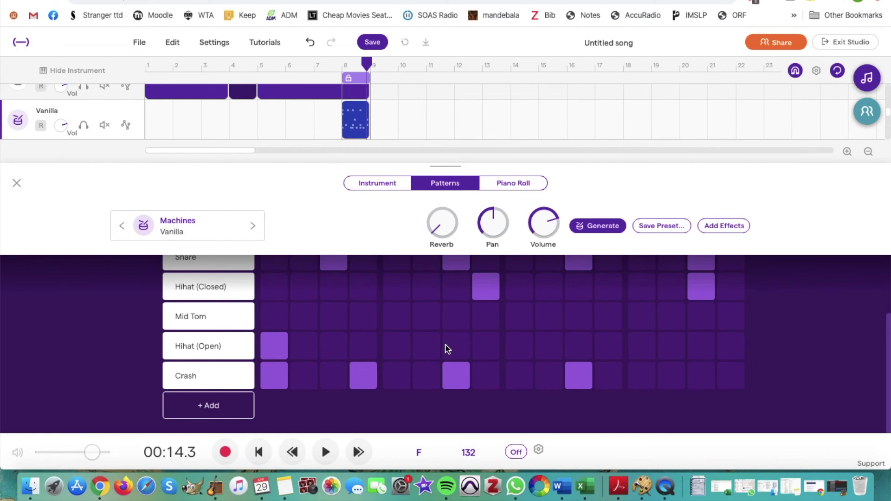
- Play the generated drum pattern in bar 8 and solo its Vanilla track to audition it
scroll(389, 288, up, 1)
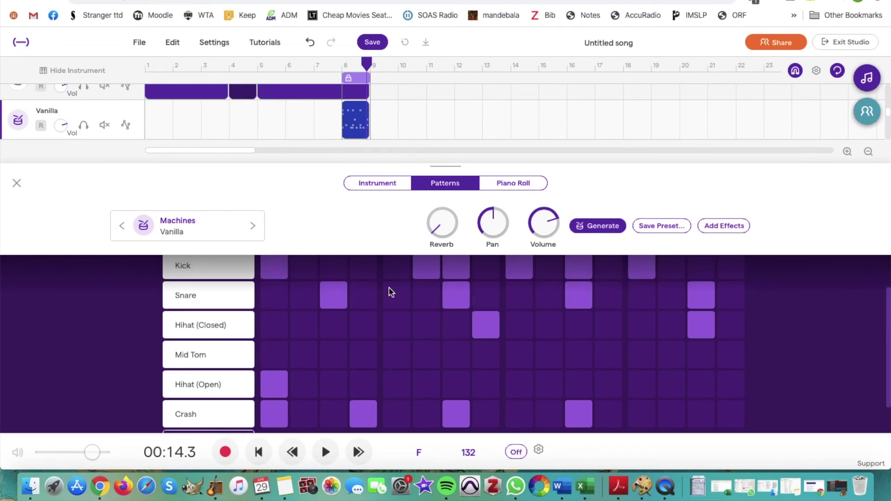
key(space)
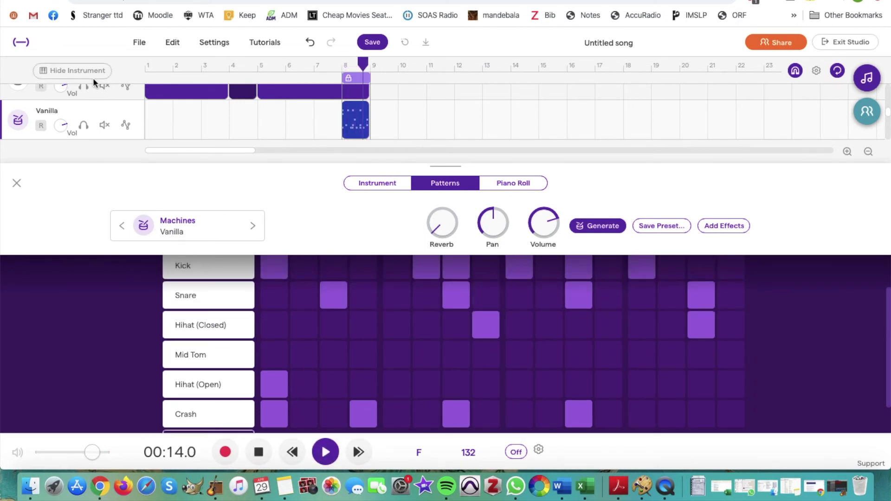
click(84, 125)
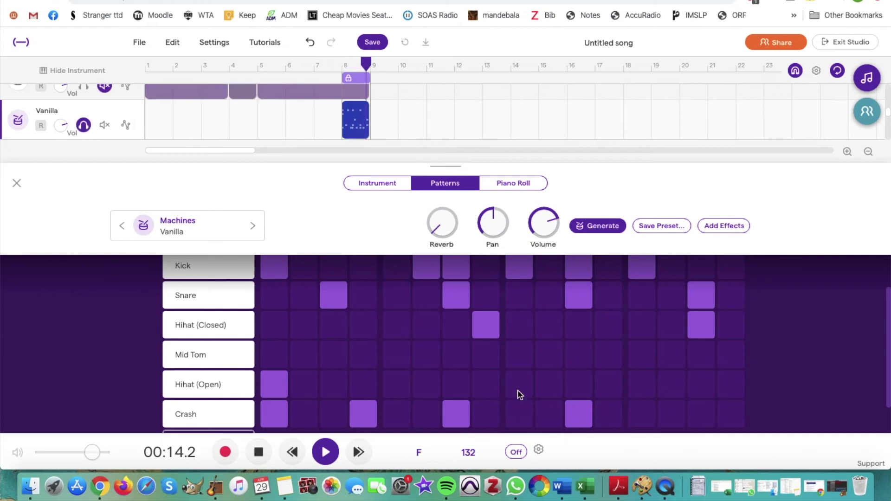
scroll(520, 395, up, 1)
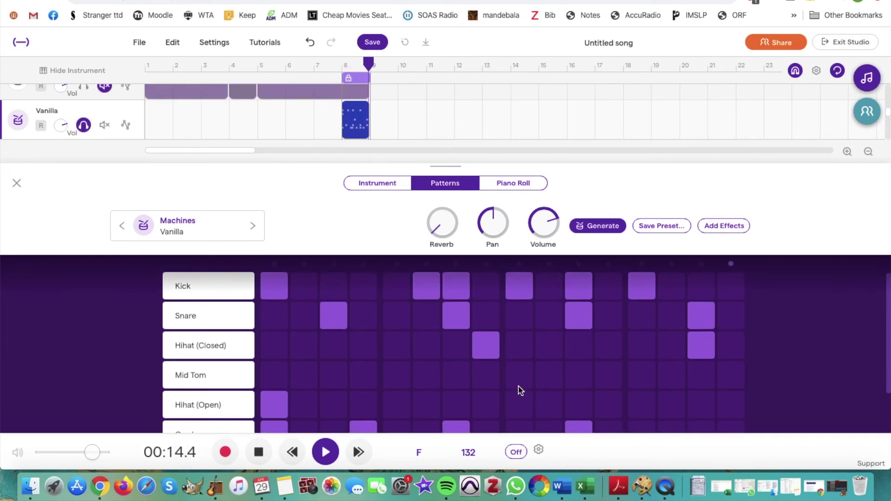
scroll(524, 376, down, 1)
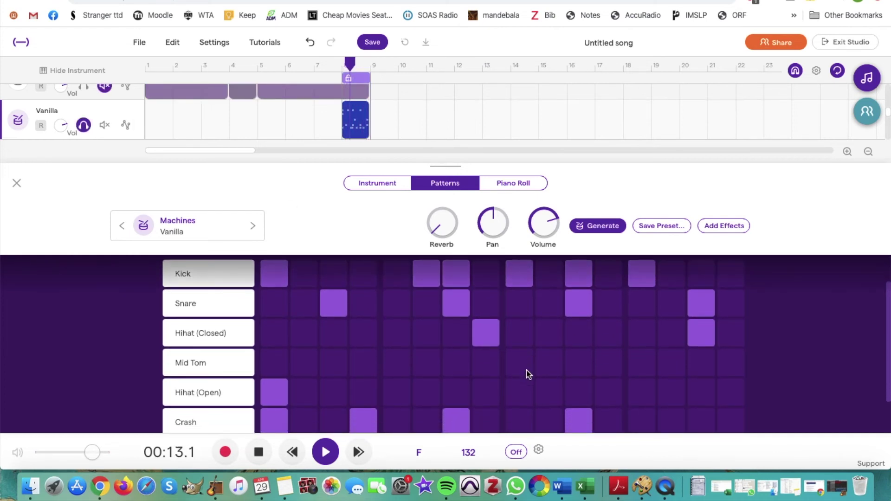
- Generate two more drum patterns for the bar 8 region while it plays, keep the second, and stop playback and close the pattern editor
click(599, 226)
scroll(530, 287, up, 1)
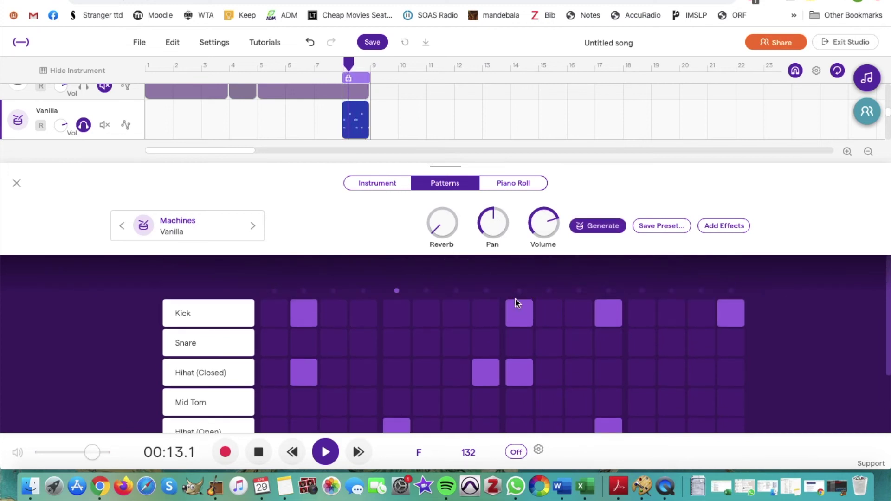
click(606, 226)
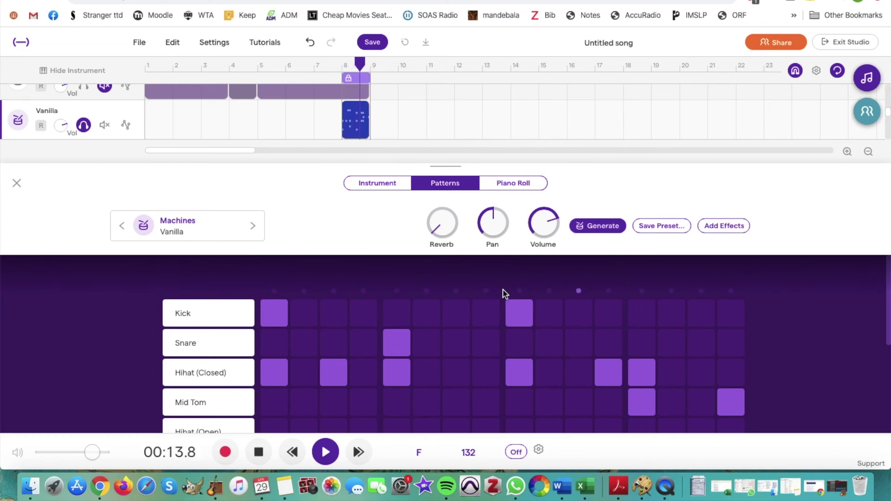
key(space)
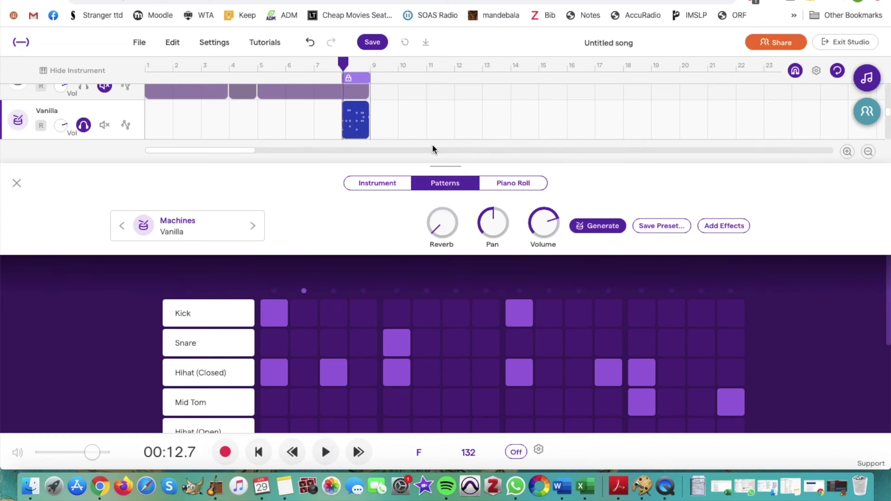
click(17, 183)
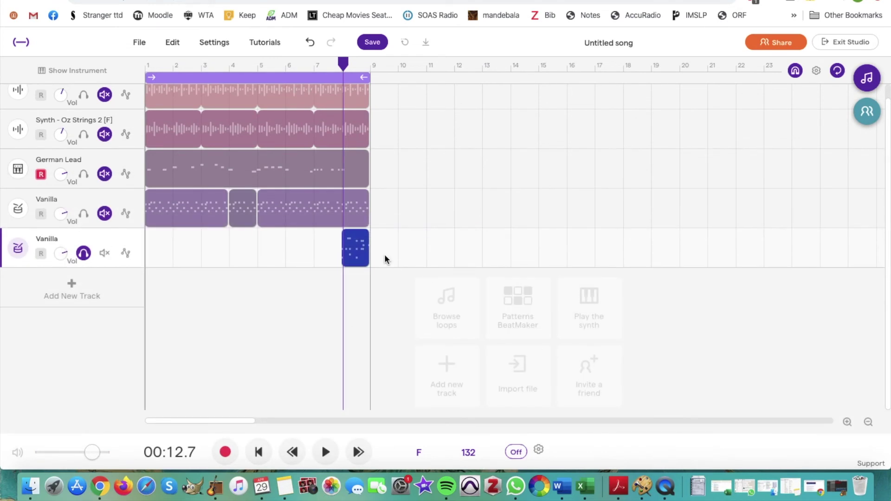
click(17, 248)
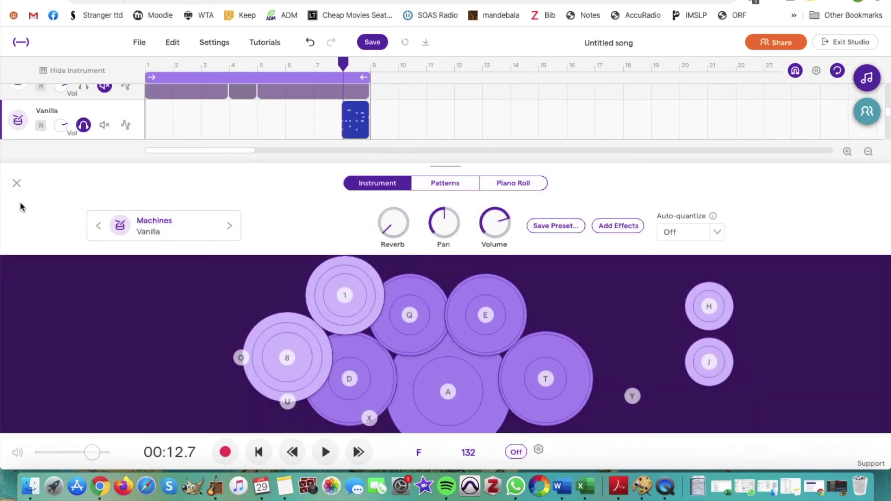
click(16, 184)
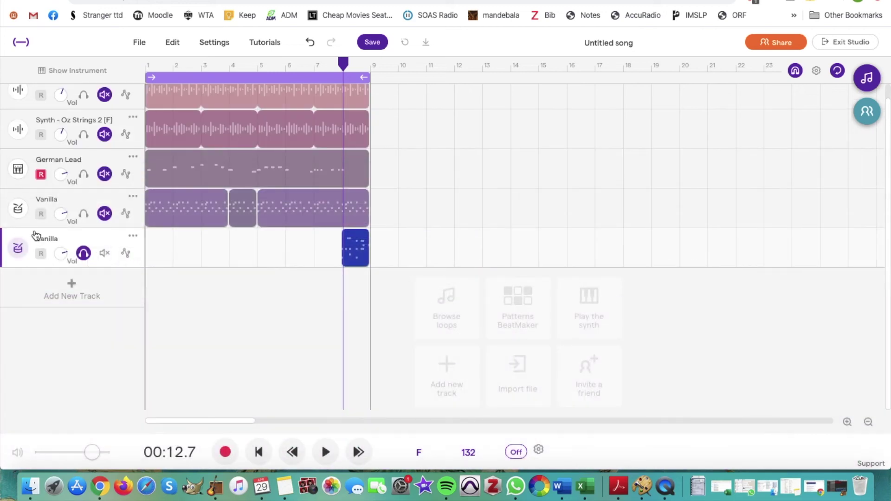
click(17, 247)
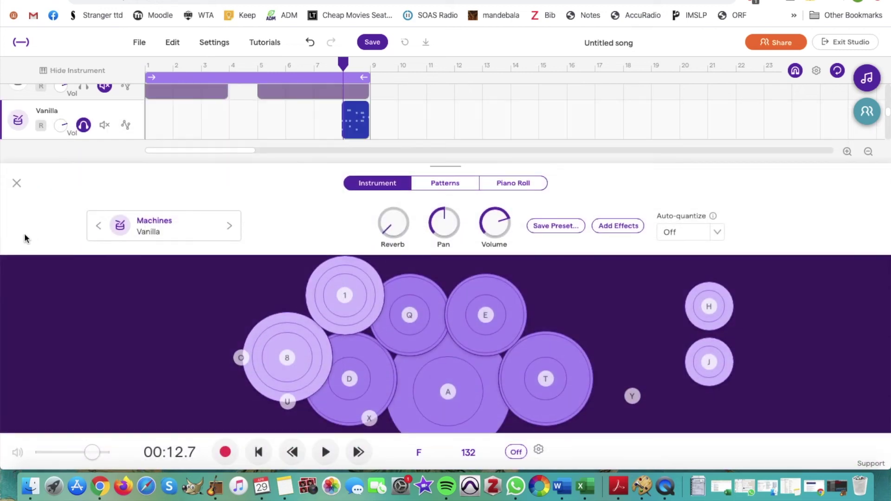
click(16, 186)
click(17, 248)
click(16, 184)
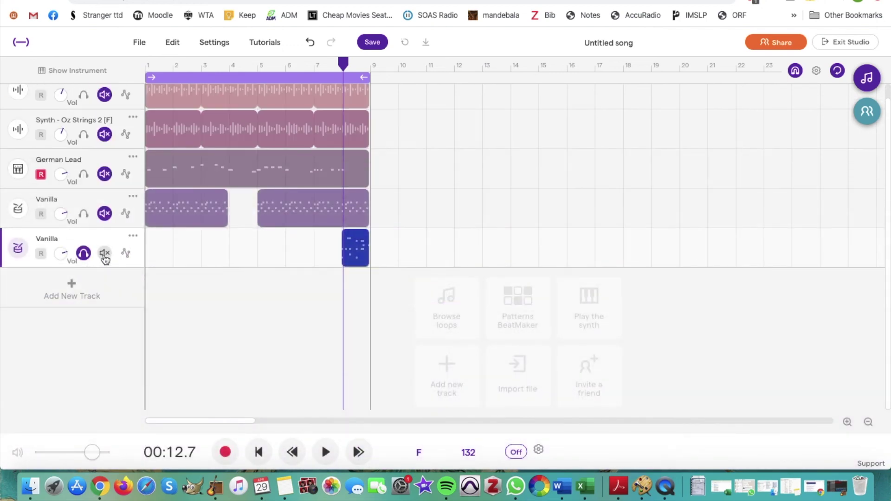
- Mute the second Vanilla track and extend the loop of the first Vanilla track's opening region across bar 4
click(104, 253)
scroll(106, 258, up, 1)
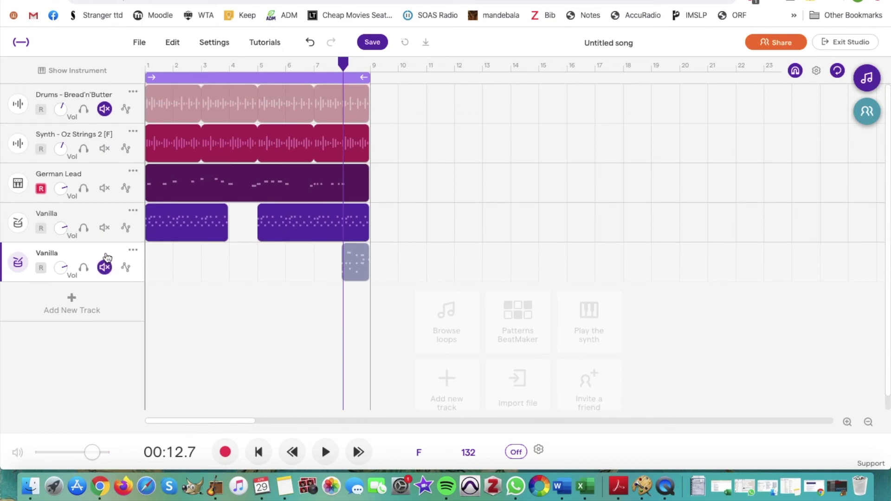
drag(222, 208, 256, 208)
- Add a new Voice & microphones track and return the playhead to the start of the song
click(71, 300)
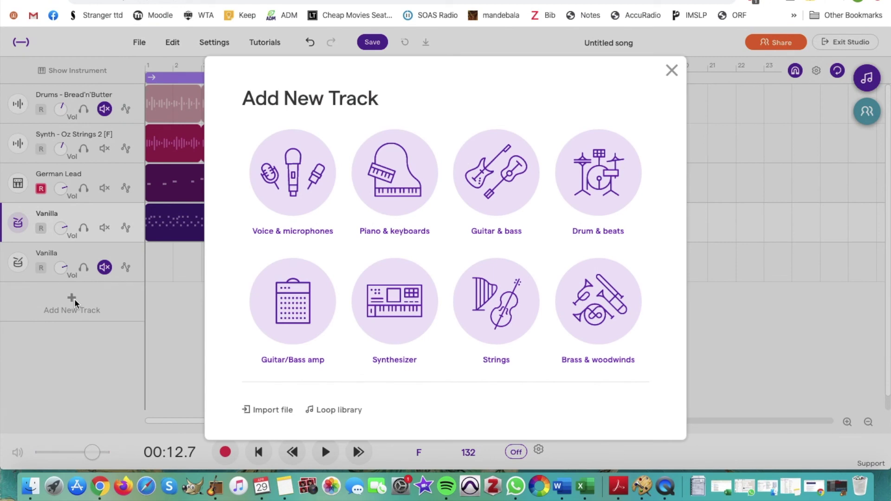
click(315, 180)
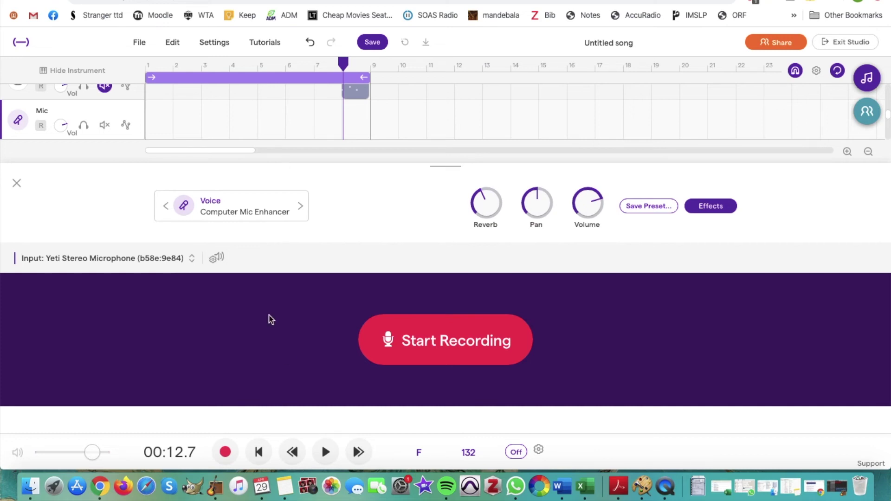
click(258, 452)
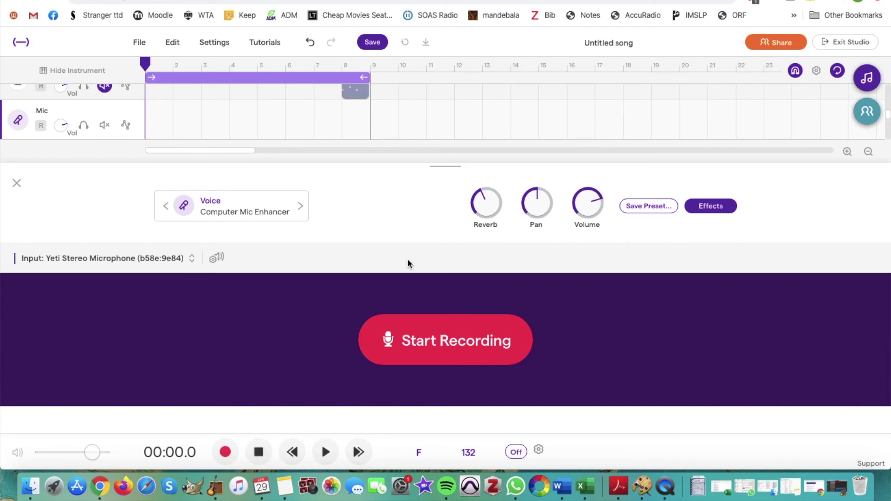
- Play the opening bars of the song to hear the backing, and stop in bar 3
scroll(201, 105, up, 5)
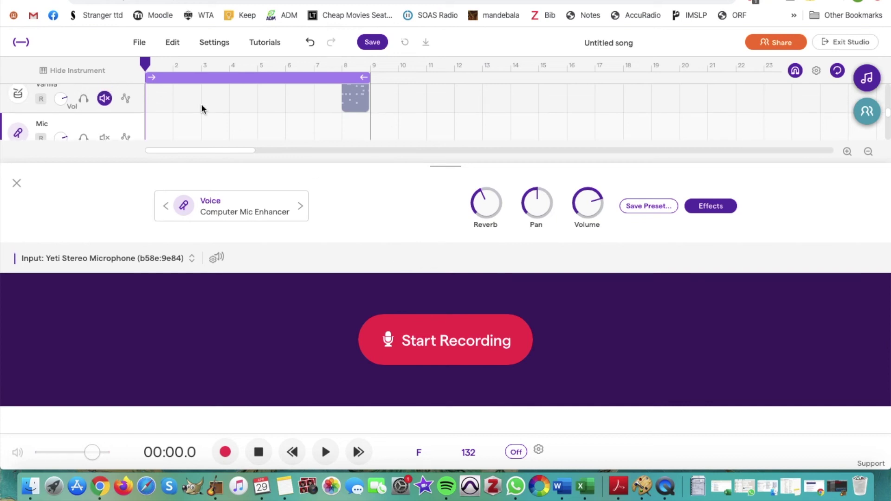
scroll(201, 108, up, 2)
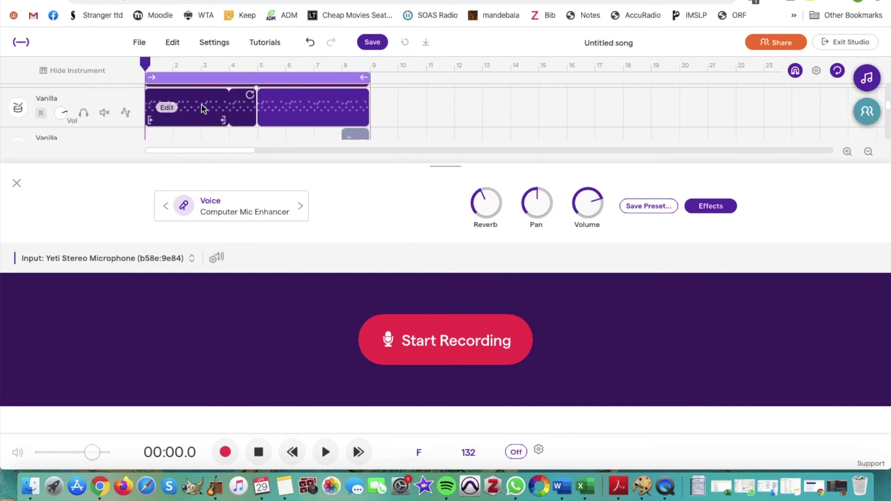
click(325, 457)
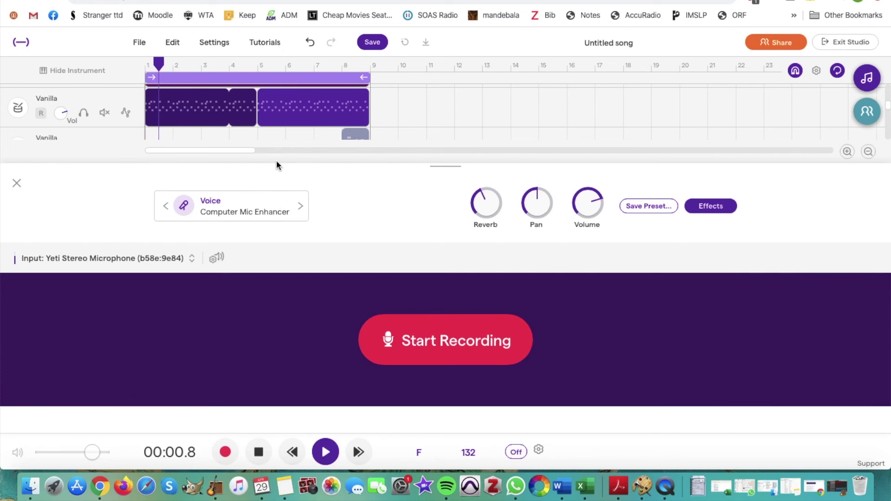
click(263, 458)
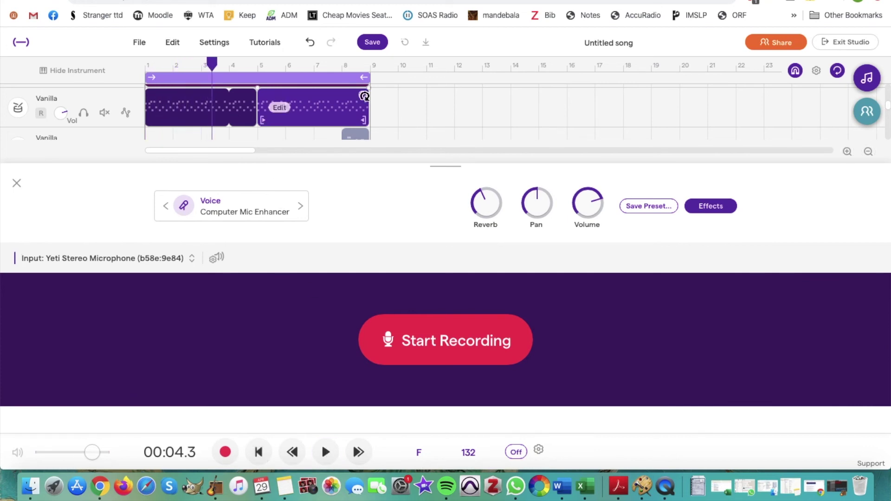
- Record a vocal take on the Mic track from the start to near the end of bar 8 using headphones, and close the instrument panel
scroll(427, 118, down, 1)
scroll(427, 116, down, 3)
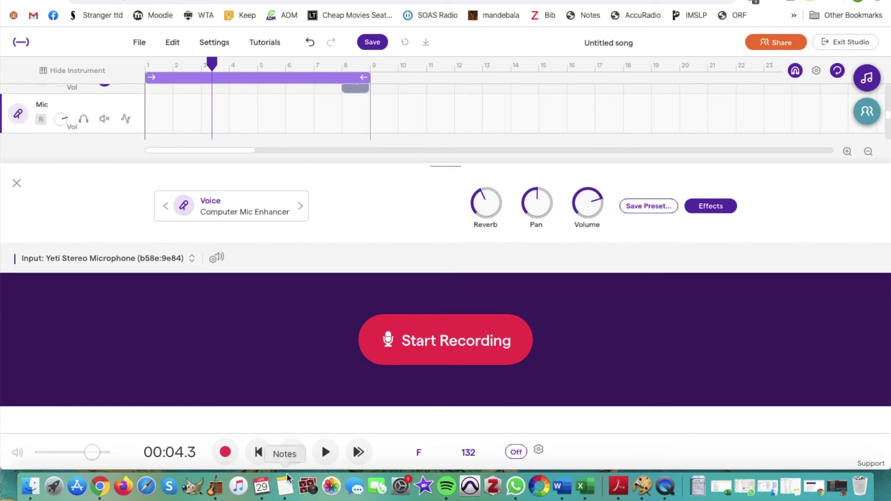
click(259, 453)
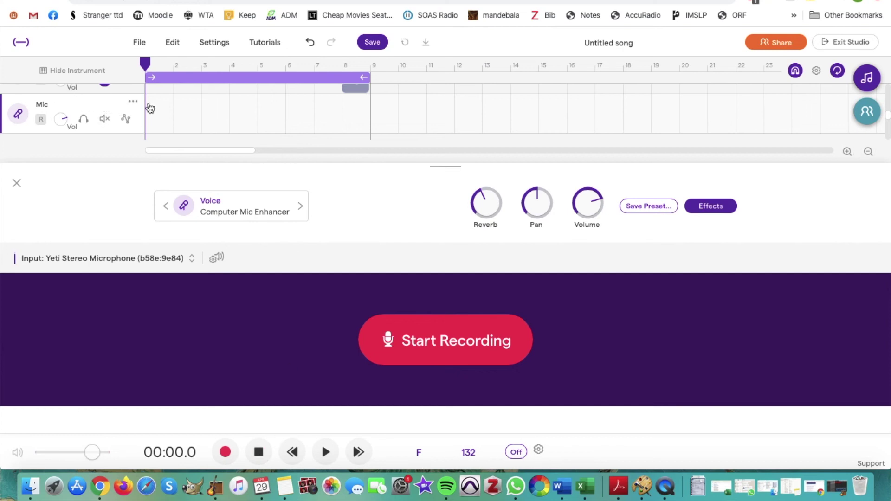
click(479, 344)
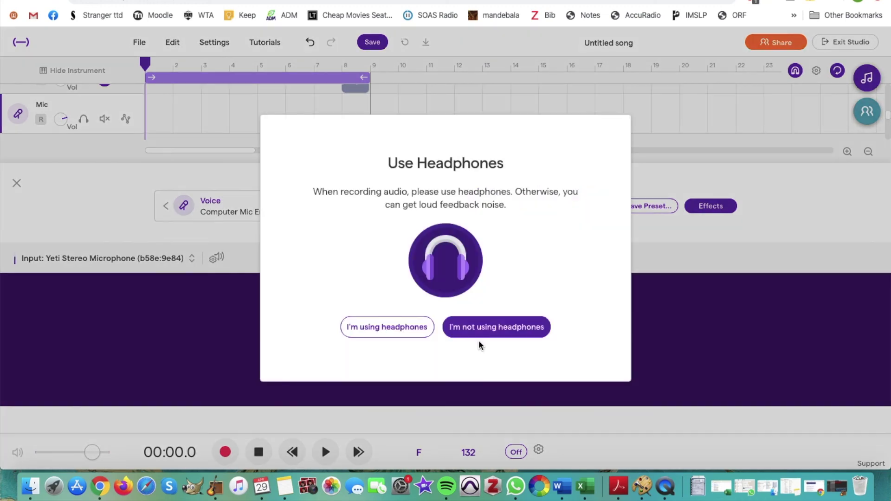
click(397, 336)
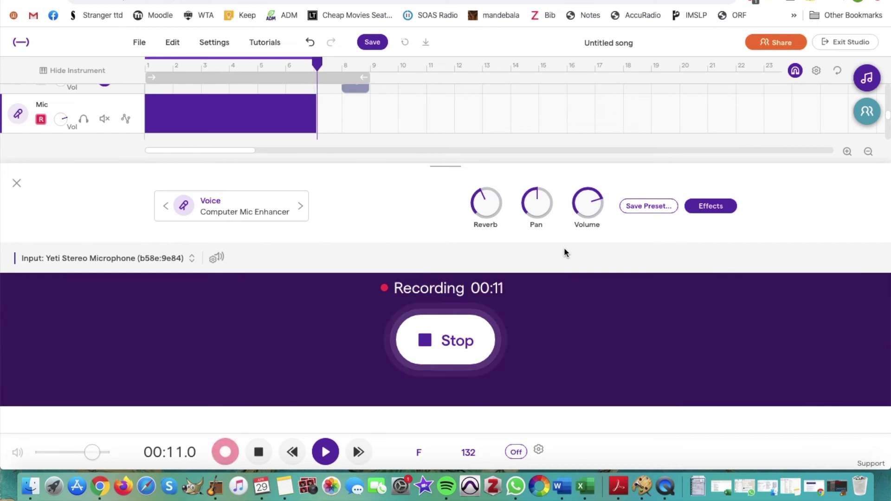
click(448, 344)
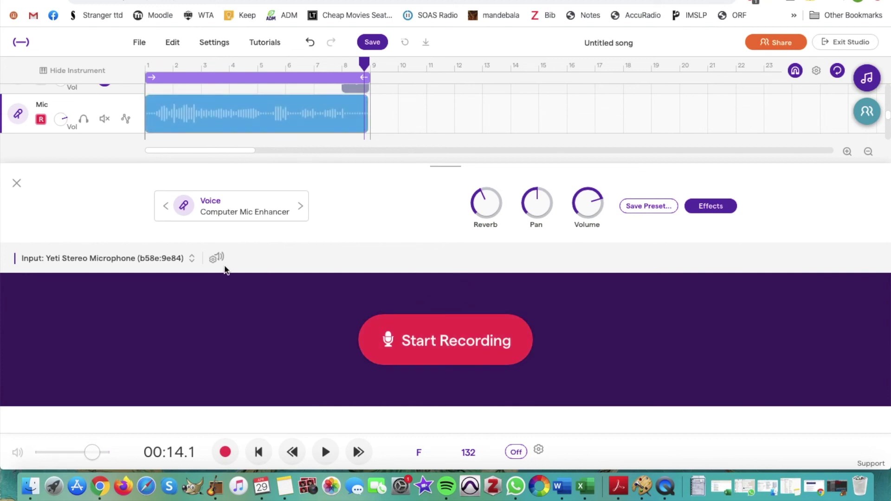
click(17, 185)
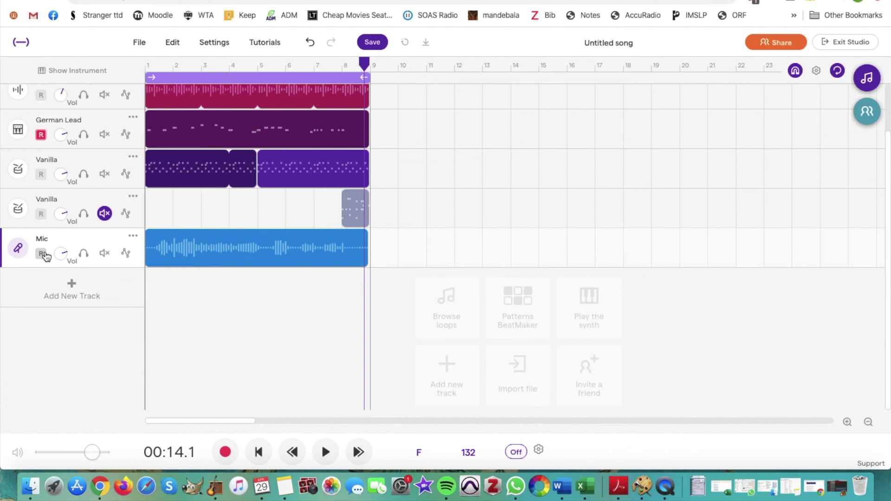
- Play the song from the start and mute the Mic and German Lead tracks during playback
scroll(292, 316, up, 2)
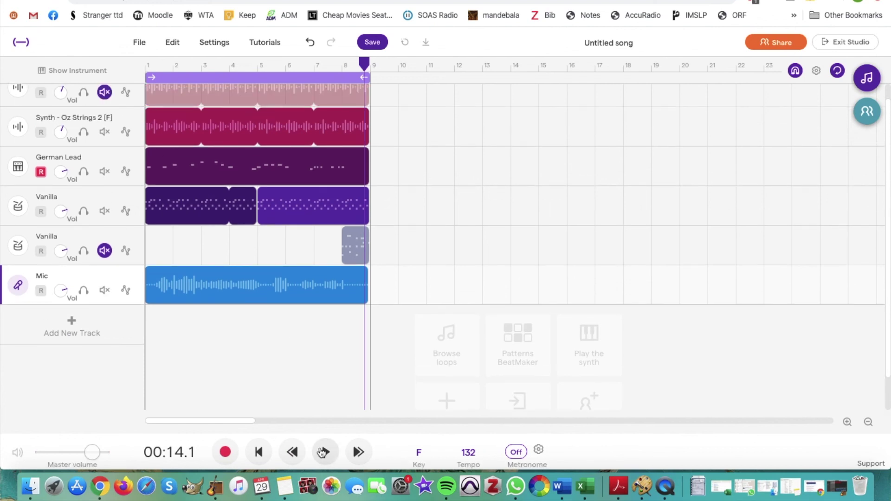
click(259, 452)
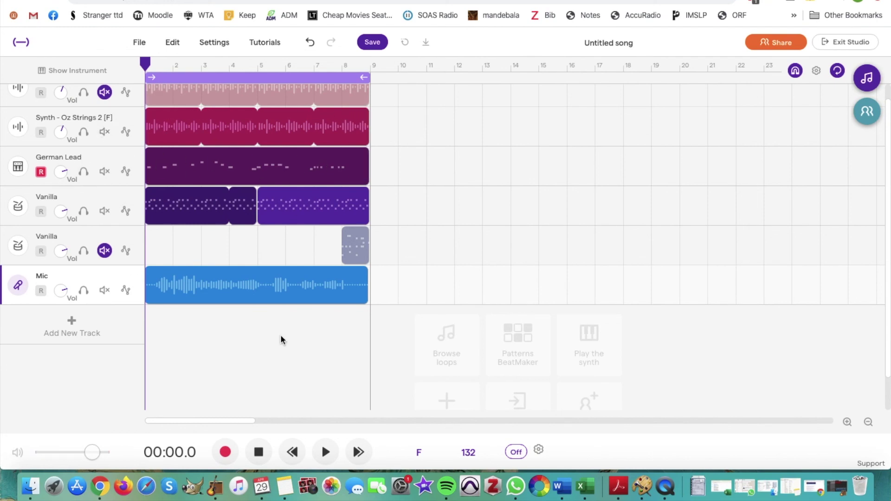
click(326, 452)
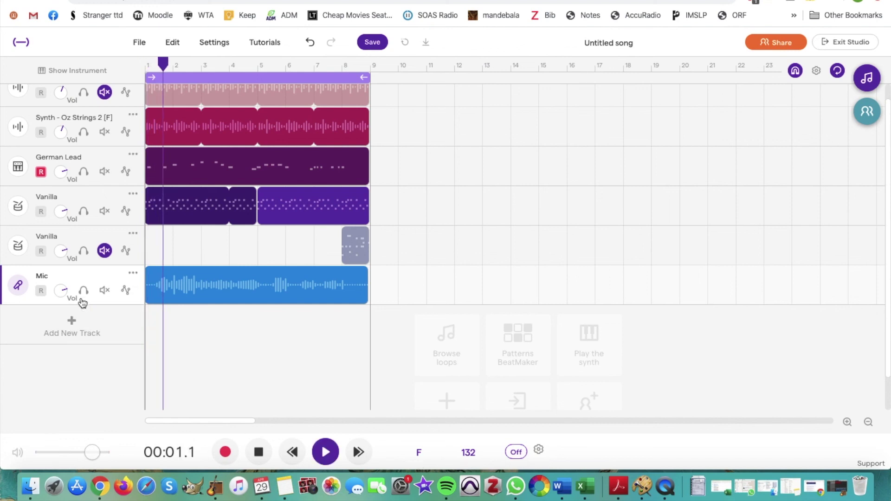
click(105, 290)
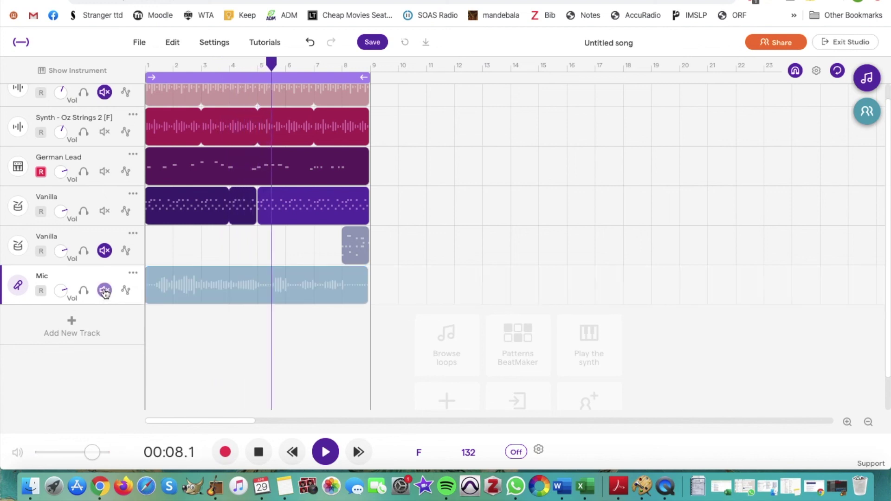
click(105, 171)
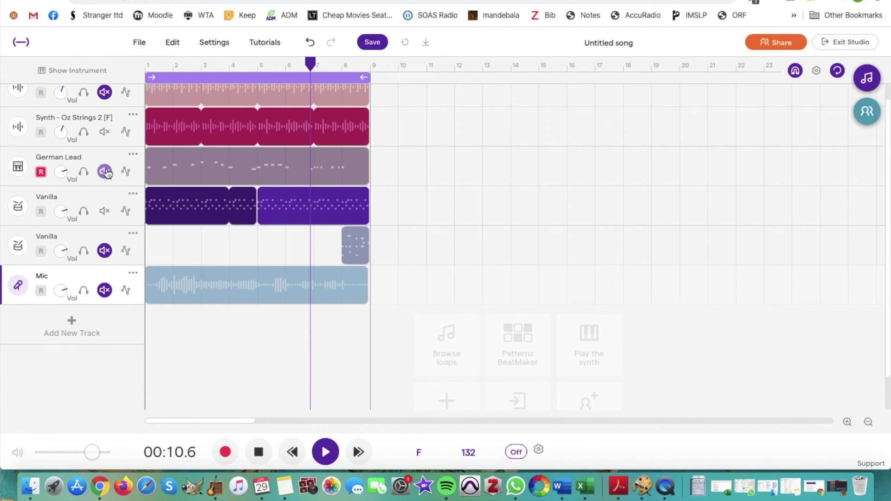
- Solo the Synth - Oz Strings 2 track, and stop playback and turn off cycle looping
click(83, 131)
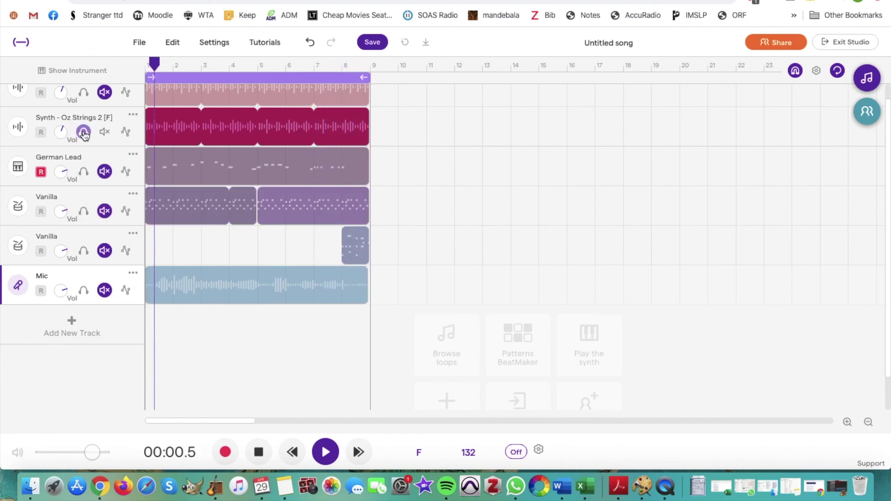
key(space)
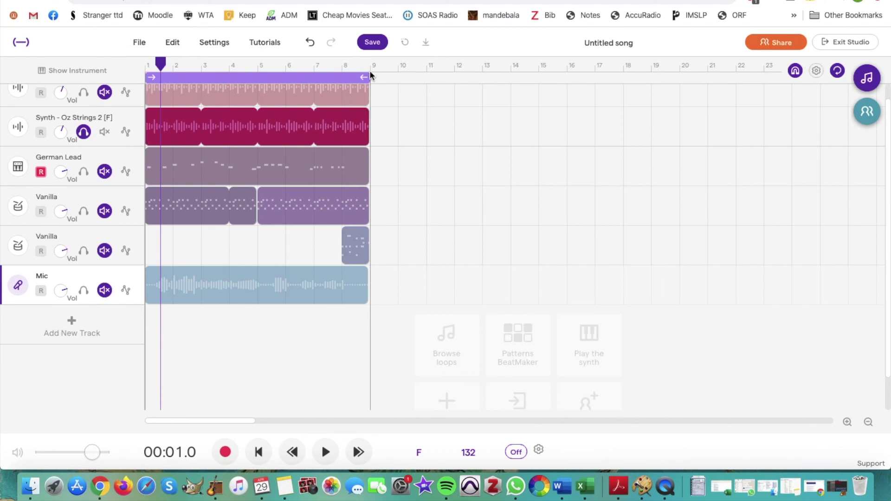
click(838, 71)
mouse_move(189, 125)
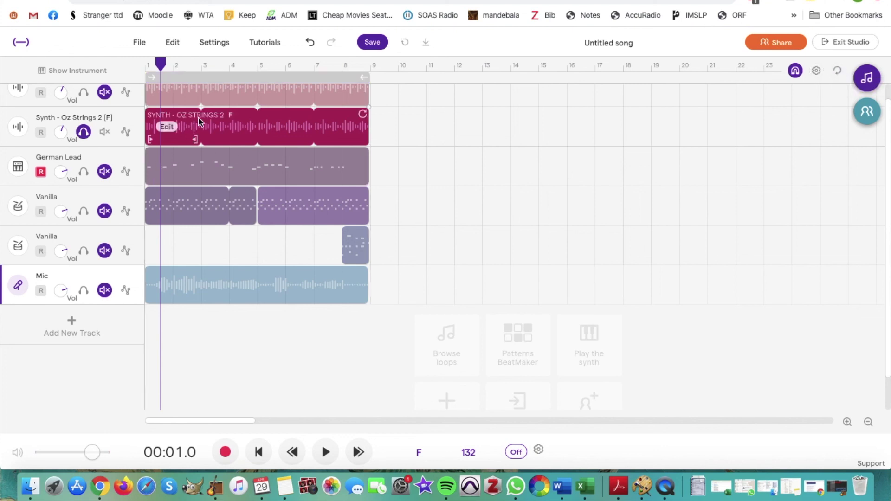
- Move the German Lead region along its track so that it starts at bar 9
mouse_move(335, 127)
mouse_down()
mouse_move(502, 126)
mouse_move(324, 123)
mouse_up()
mouse_move(221, 172)
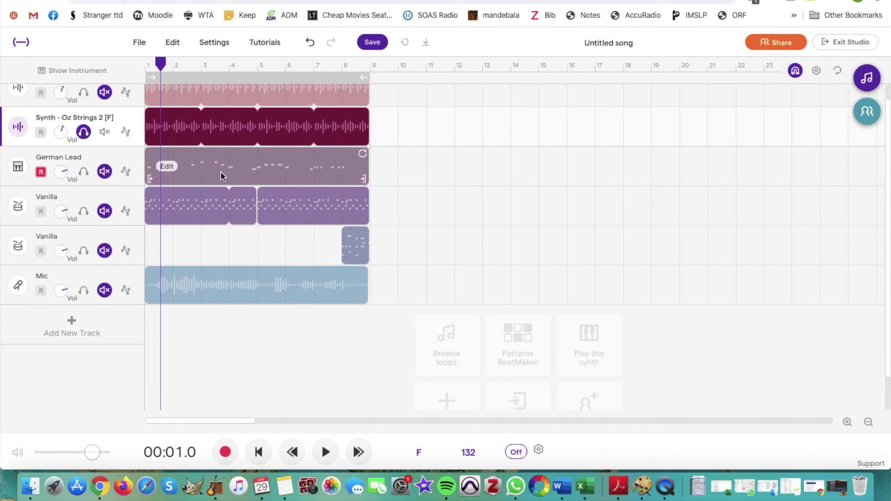
mouse_move(363, 153)
mouse_down()
mouse_move(481, 154)
mouse_move(370, 147)
mouse_up()
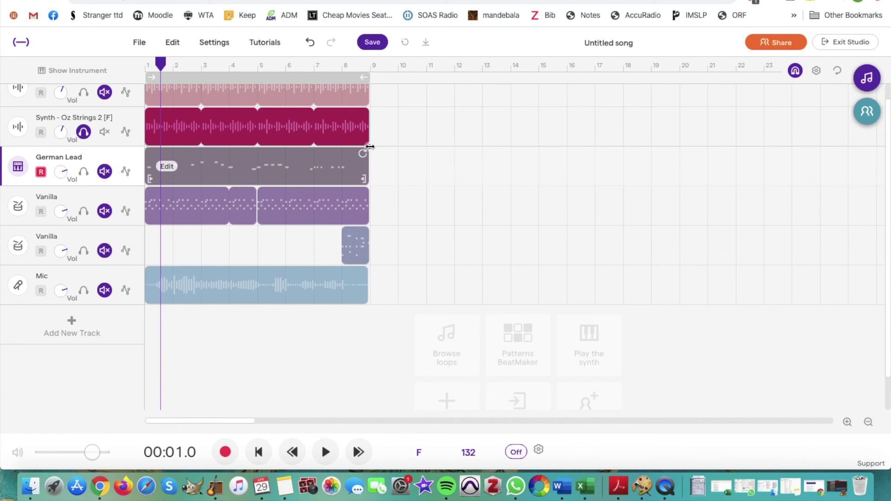
drag(184, 162, 402, 167)
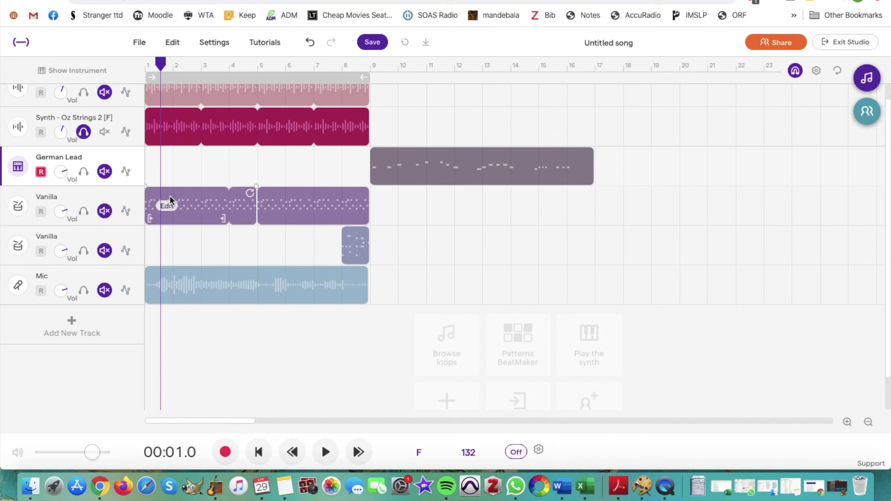
- Move the first Vanilla drum region and the Drums - Bread'n'Butter loop region so that both start at bar 9
drag(210, 278, 192, 263)
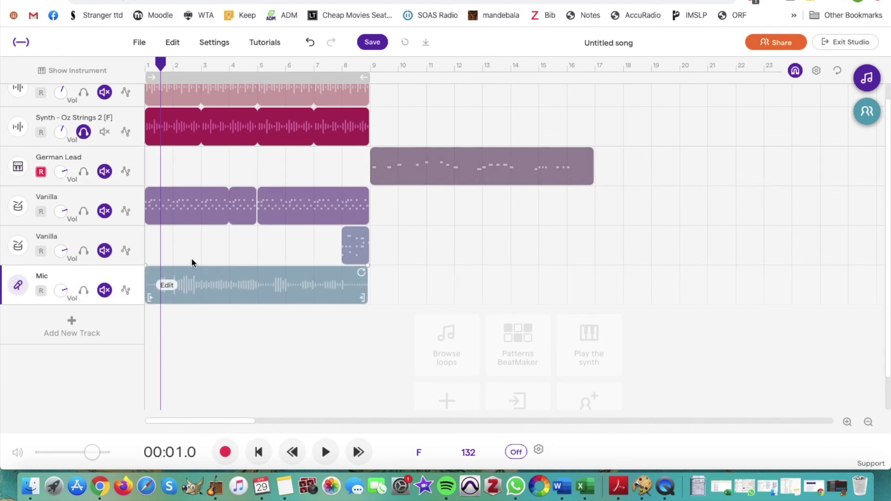
click(249, 206)
drag(249, 203, 474, 204)
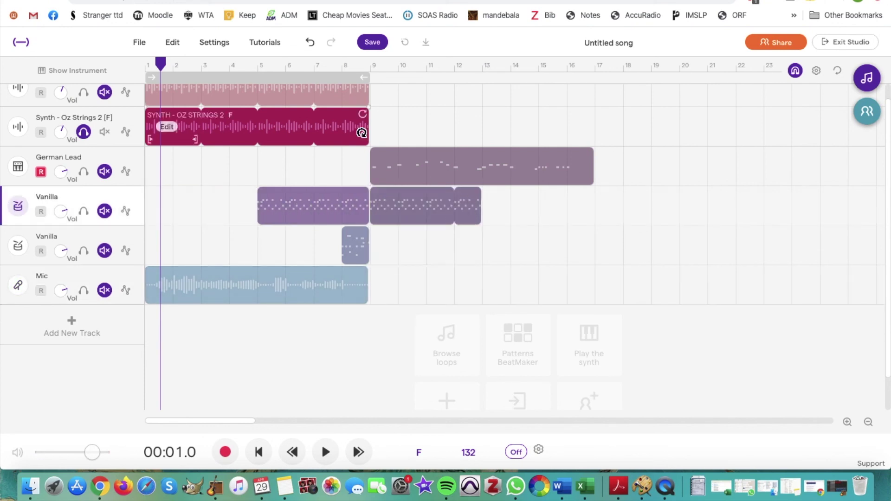
scroll(362, 133, up, 2)
drag(265, 105, 445, 103)
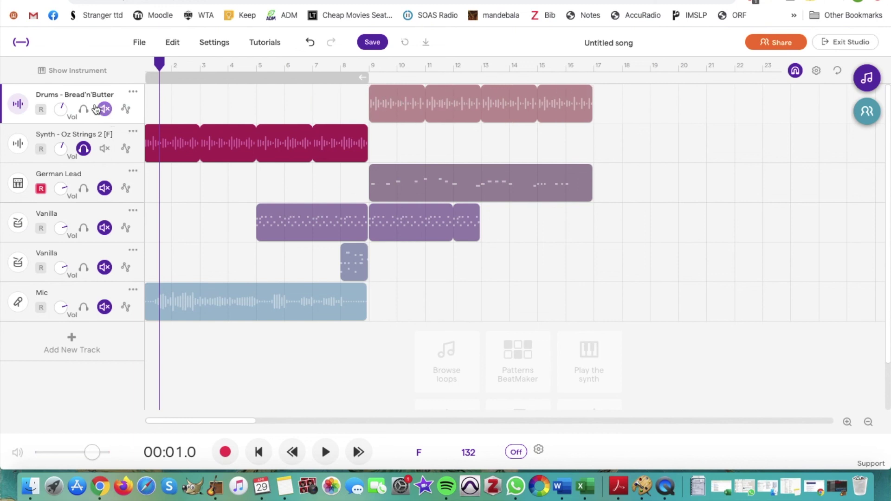
- Turn off solo on Synth - Oz Strings 2 and unmute the Bread'n'Butter, German Lead, second Vanilla and Mic tracks
click(83, 149)
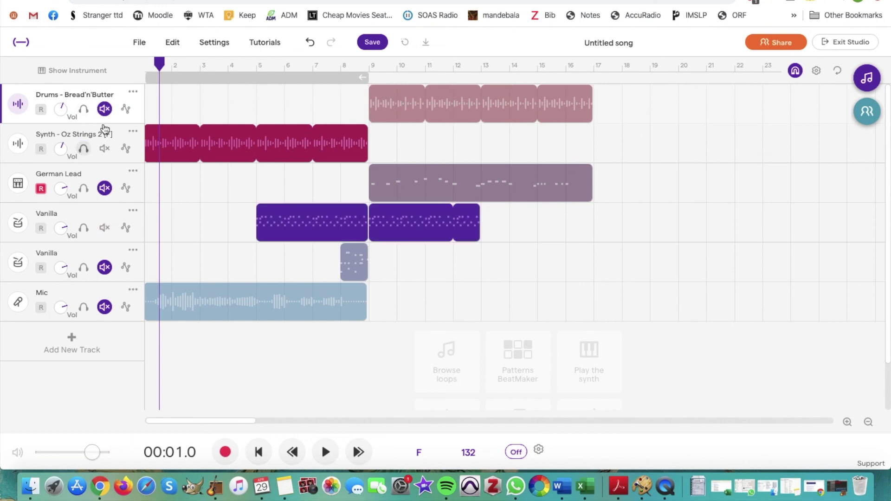
click(104, 109)
click(105, 188)
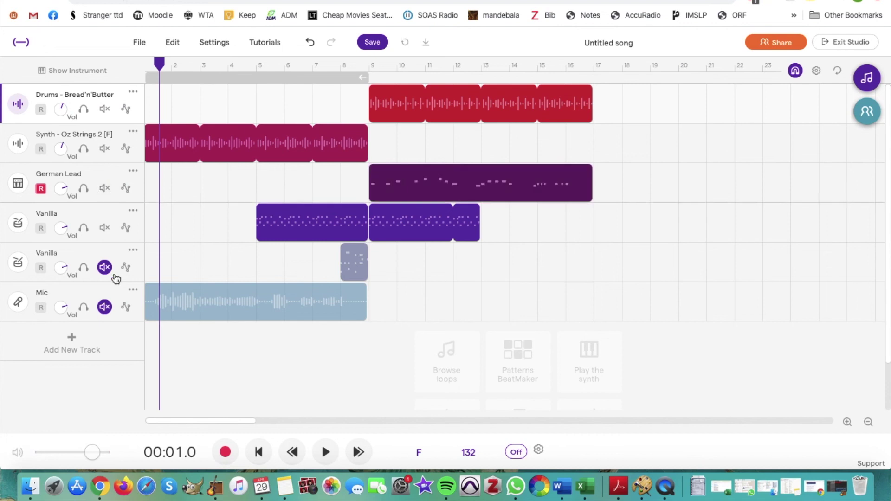
click(105, 267)
click(105, 307)
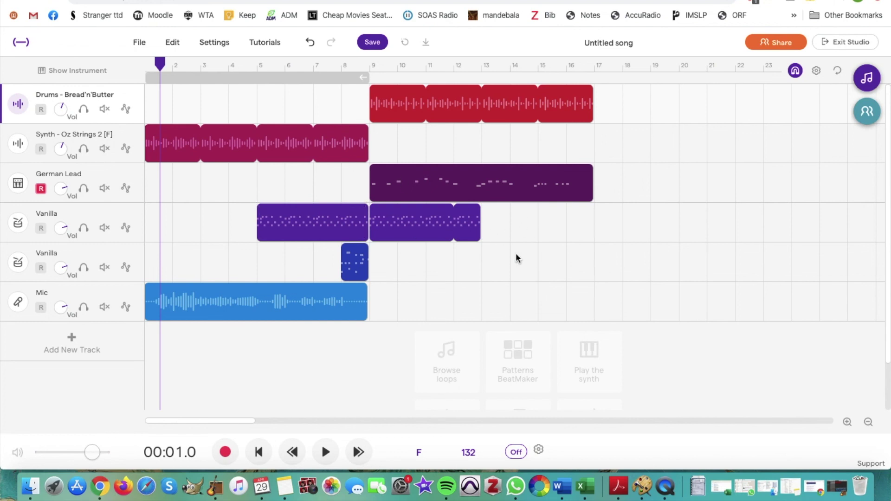
- Play the rearranged song from the start through all its regions, and stop playback in bar 18
click(292, 457)
click(325, 451)
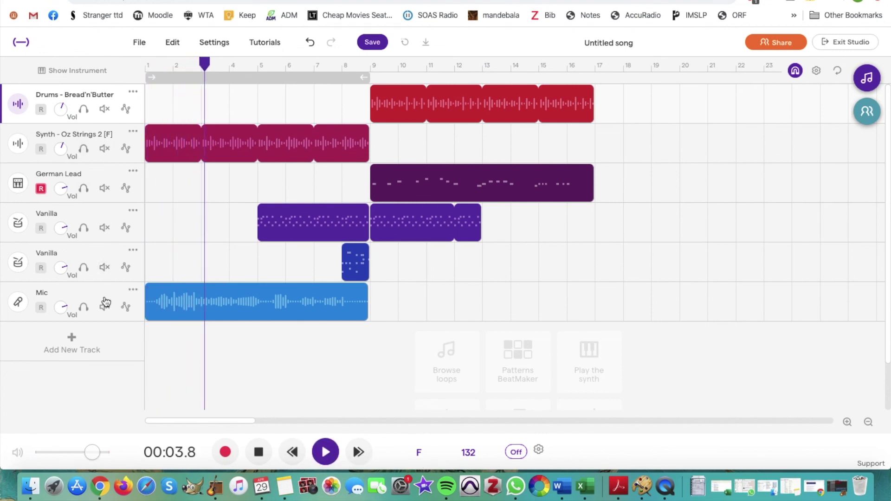
mouse_move(270, 227)
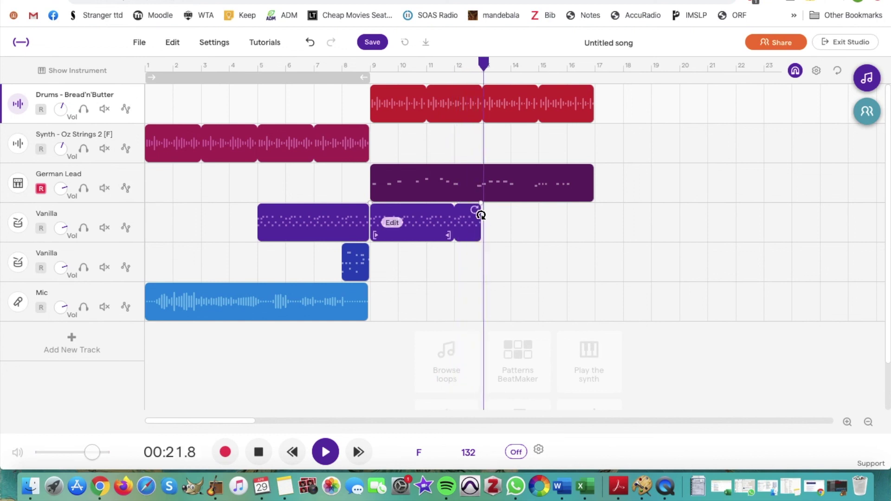
mouse_move(497, 196)
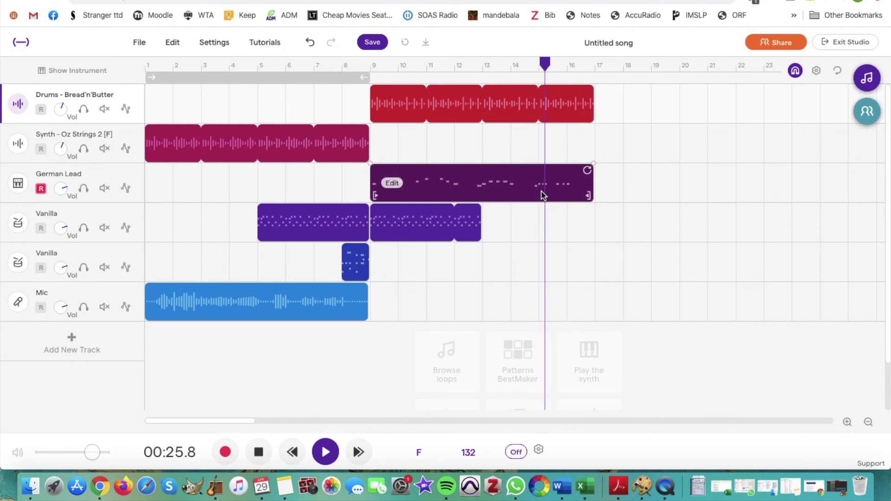
click(260, 452)
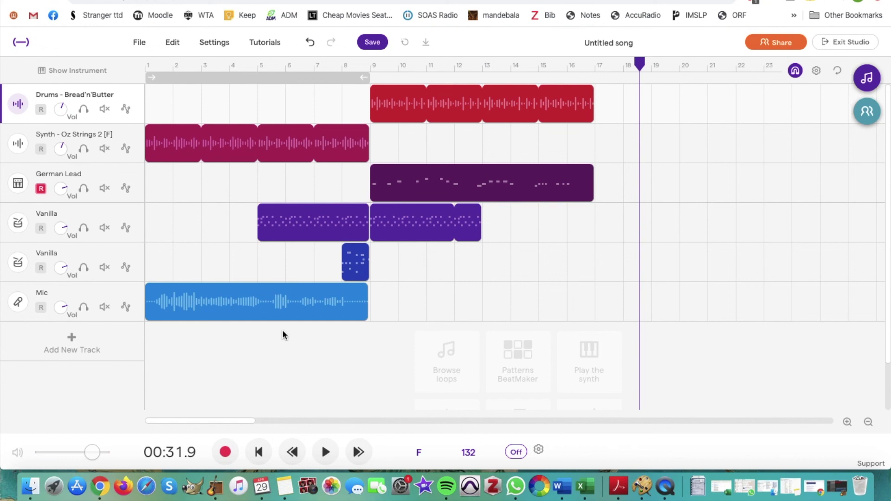
mouse_move(427, 205)
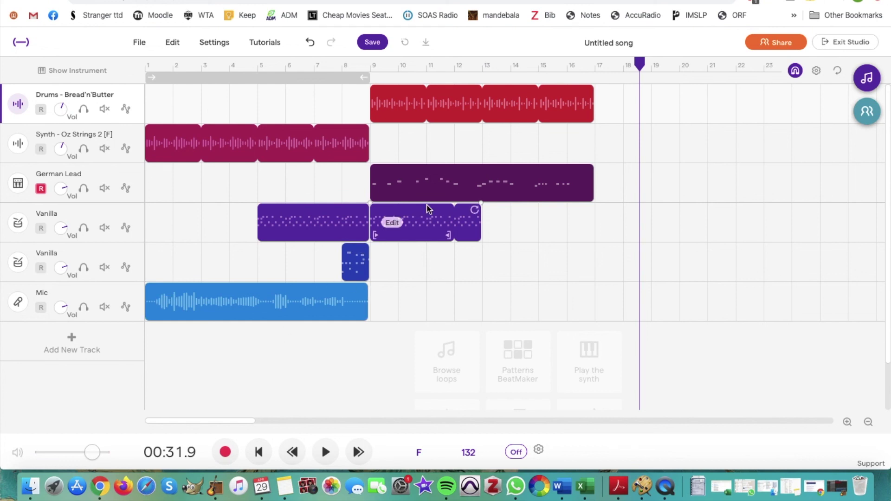
mouse_move(153, 151)
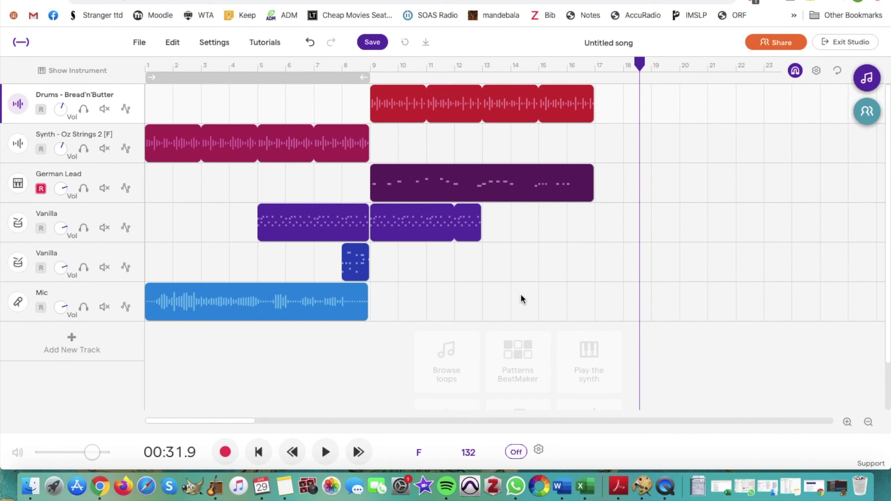
- Save the untitled song, and return to the account's home page to view the My Projects list
click(362, 38)
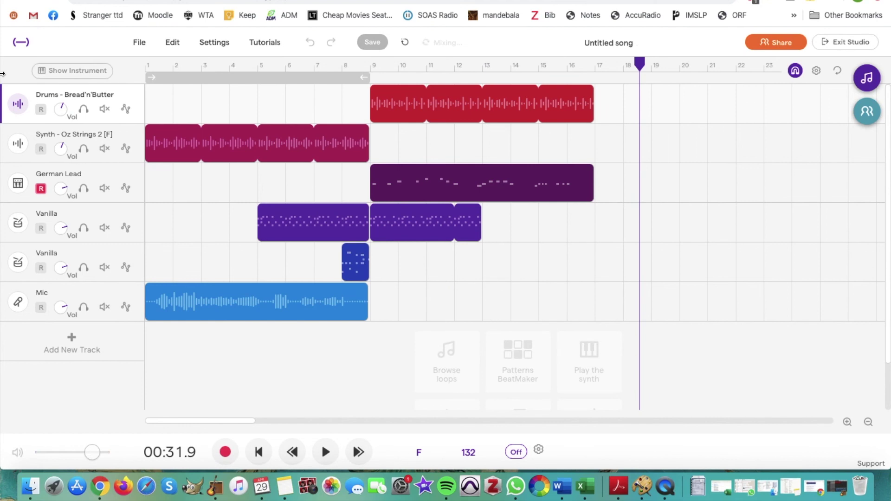
click(27, 41)
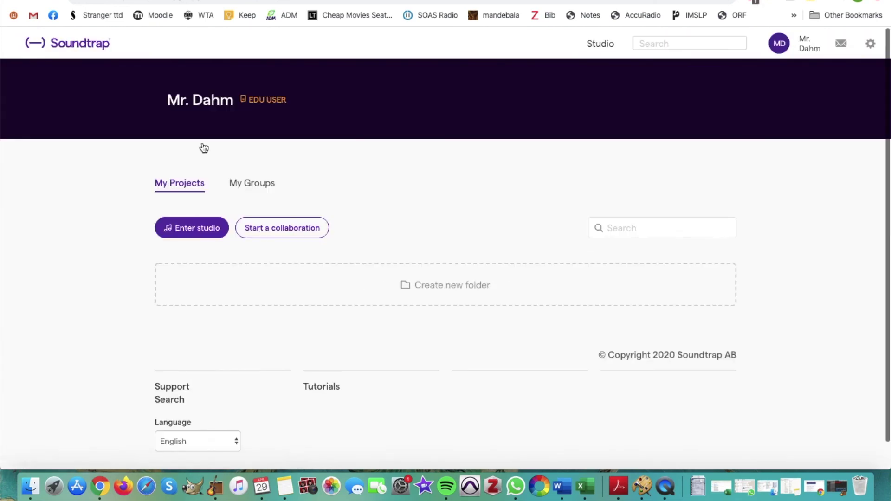
scroll(325, 216, down, 1)
scroll(324, 215, down, 3)
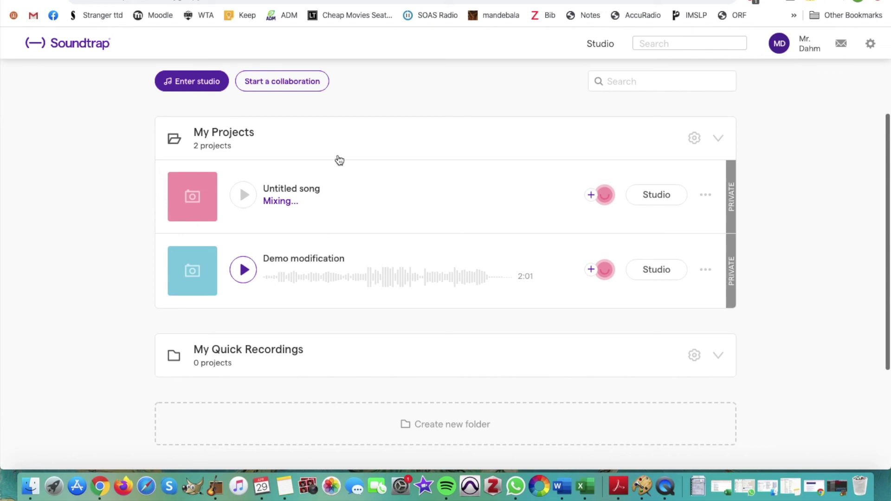
scroll(380, 204, up, 5)
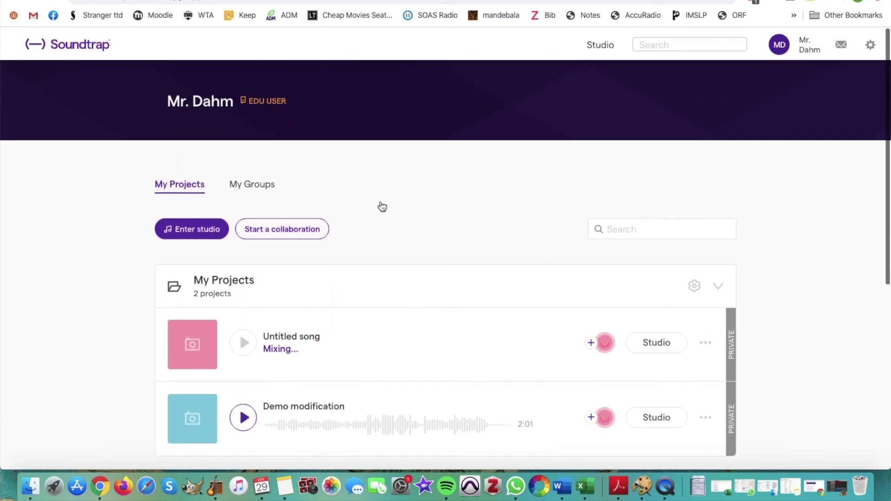
scroll(380, 206, down, 3)
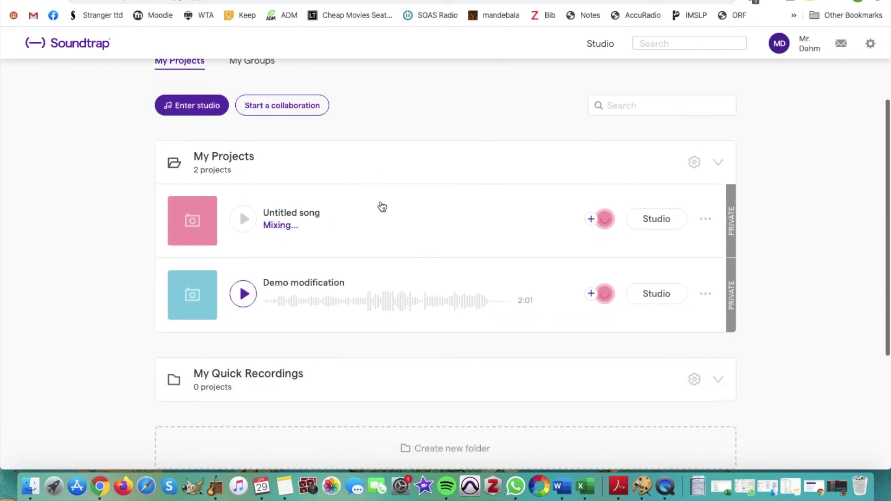